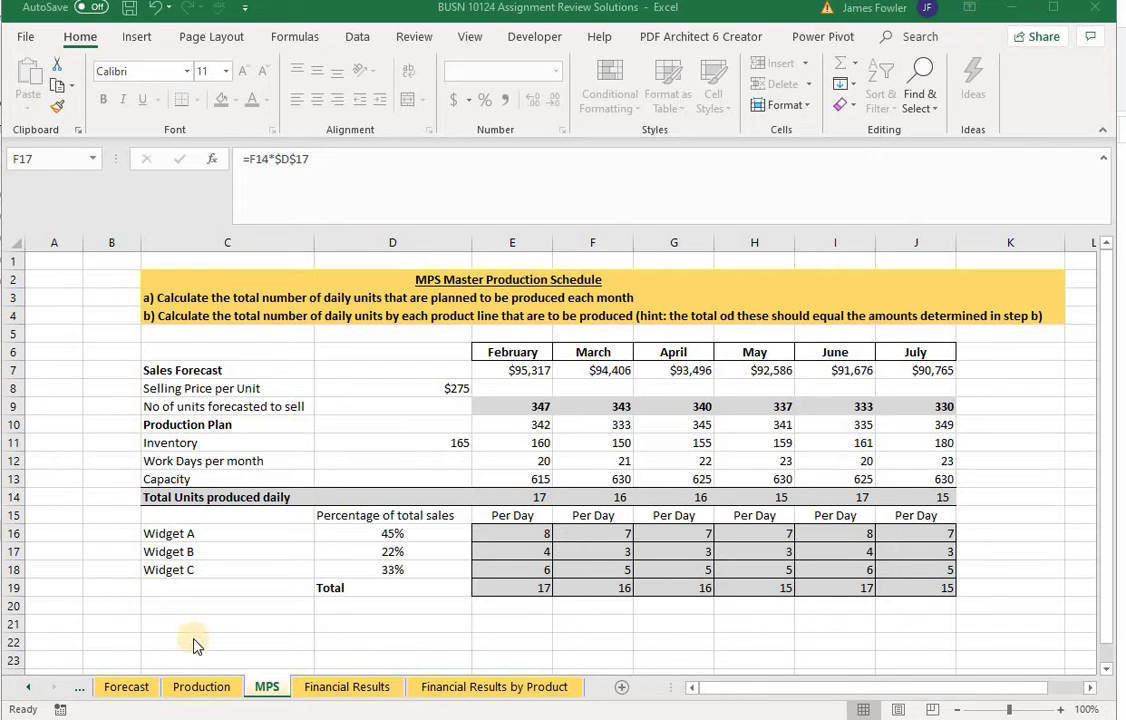
Step: Review the Production, MPS and Financial Results sheets, including the February Widget A daily units formula on the MPS sheet
left_click(218, 688)
left_click(218, 688)
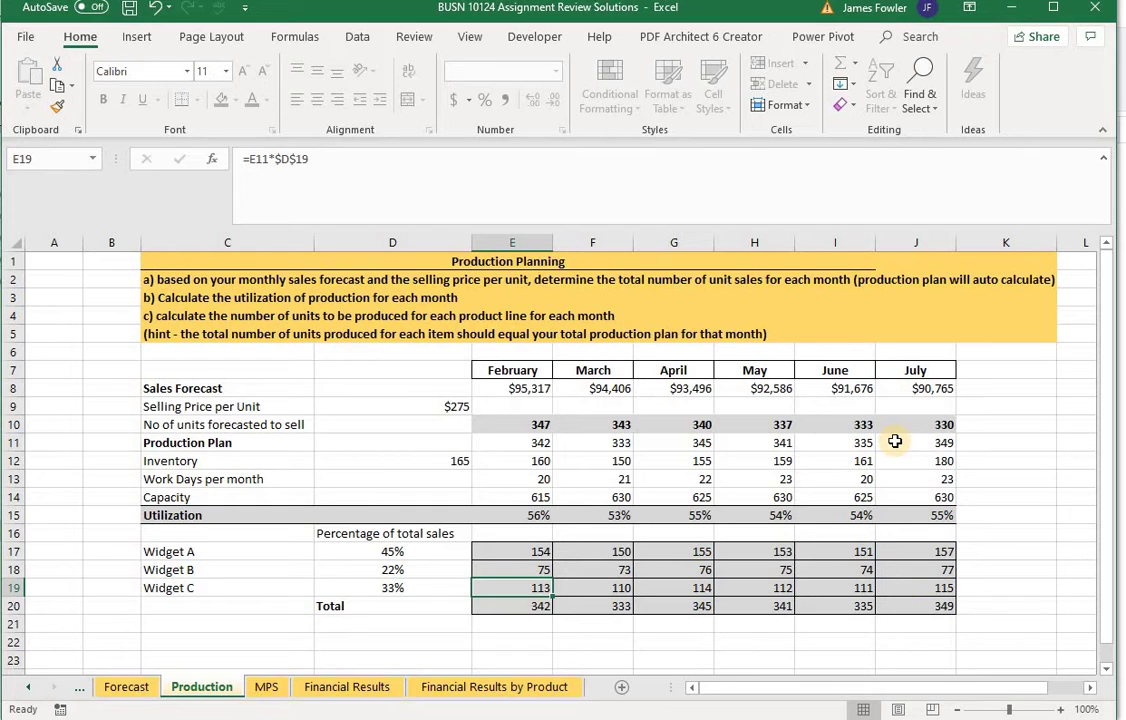
left_click(265, 689)
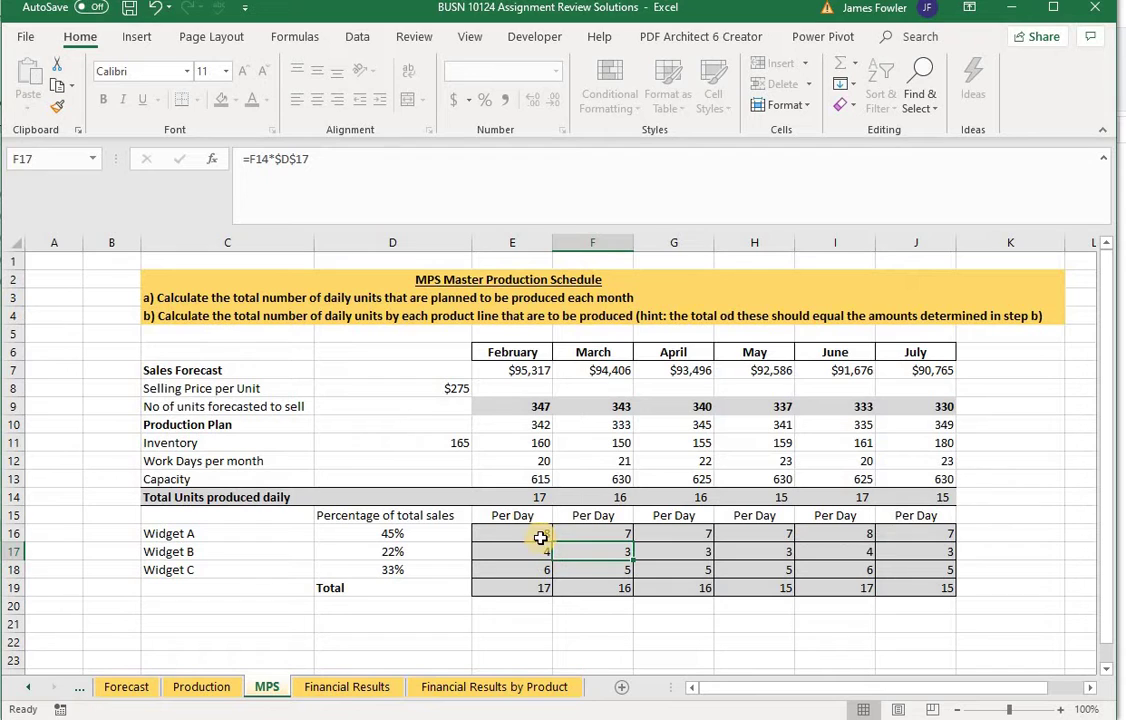
left_click(538, 534)
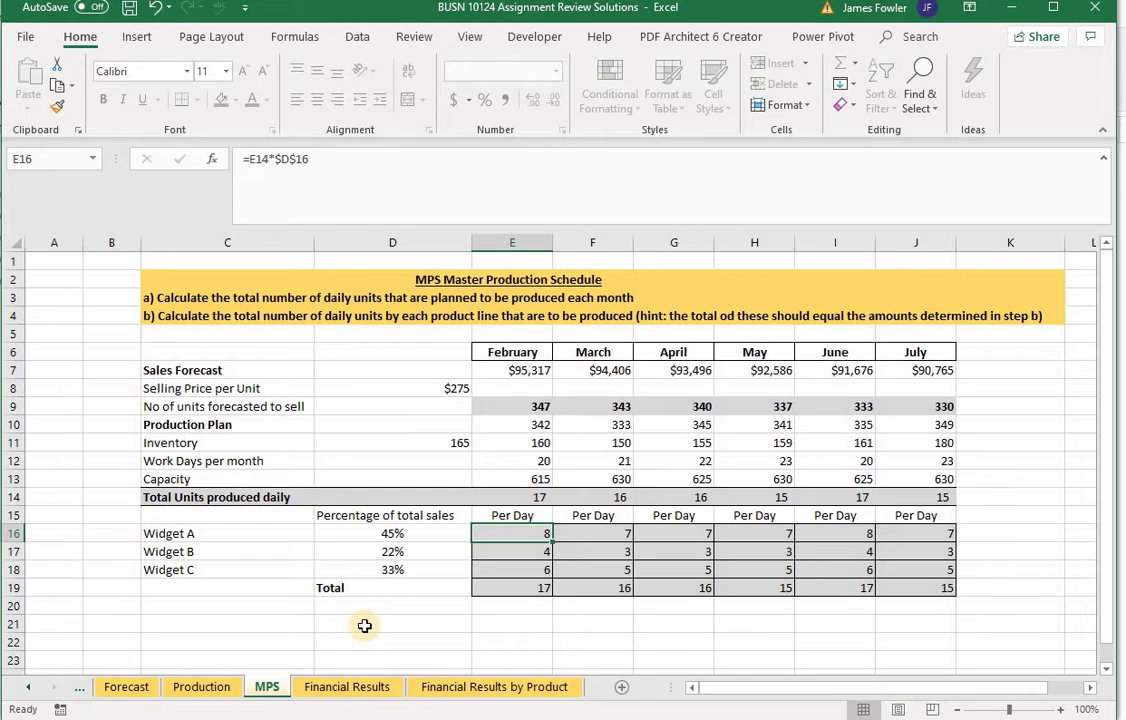
left_click(358, 688)
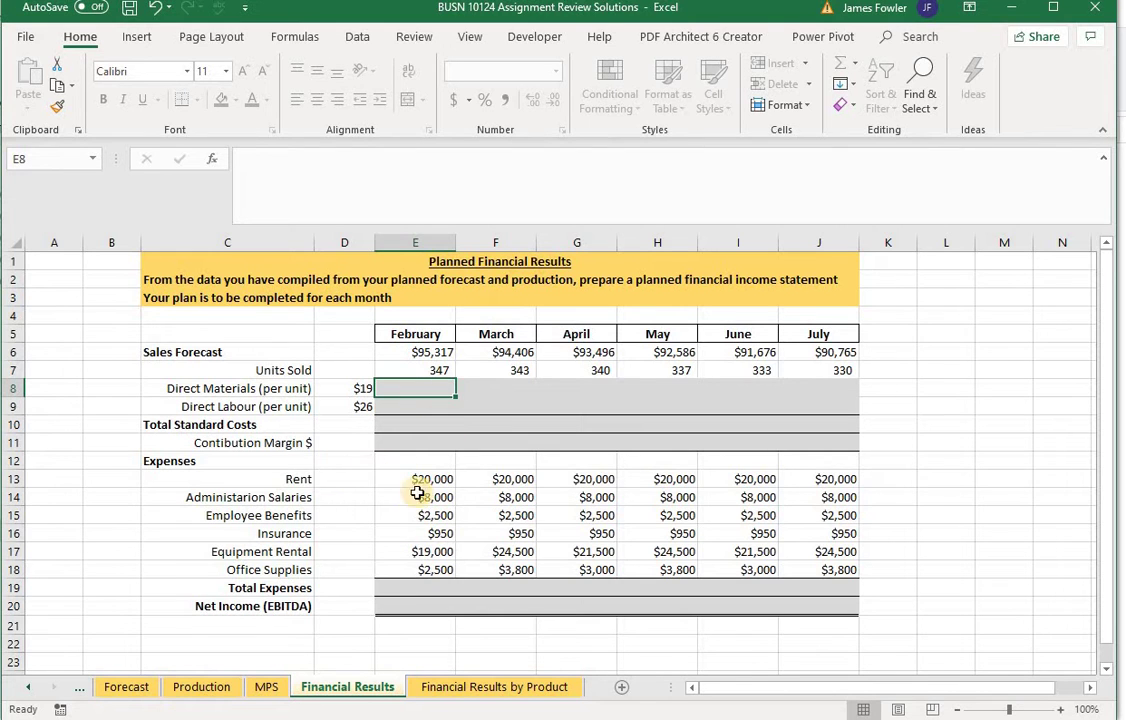
left_click(220, 687)
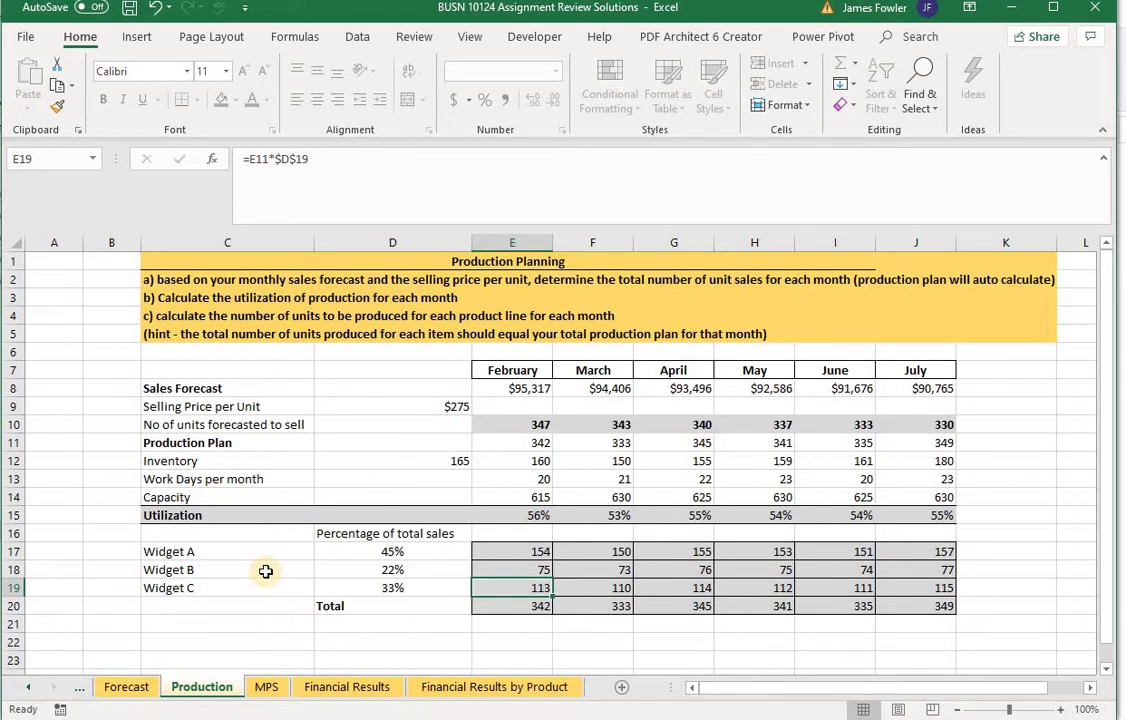
Step: On the Financial Results sheet, calculate February's direct materials in E8 with =E7*$D$8 and fill the formula across to July
left_click(338, 690)
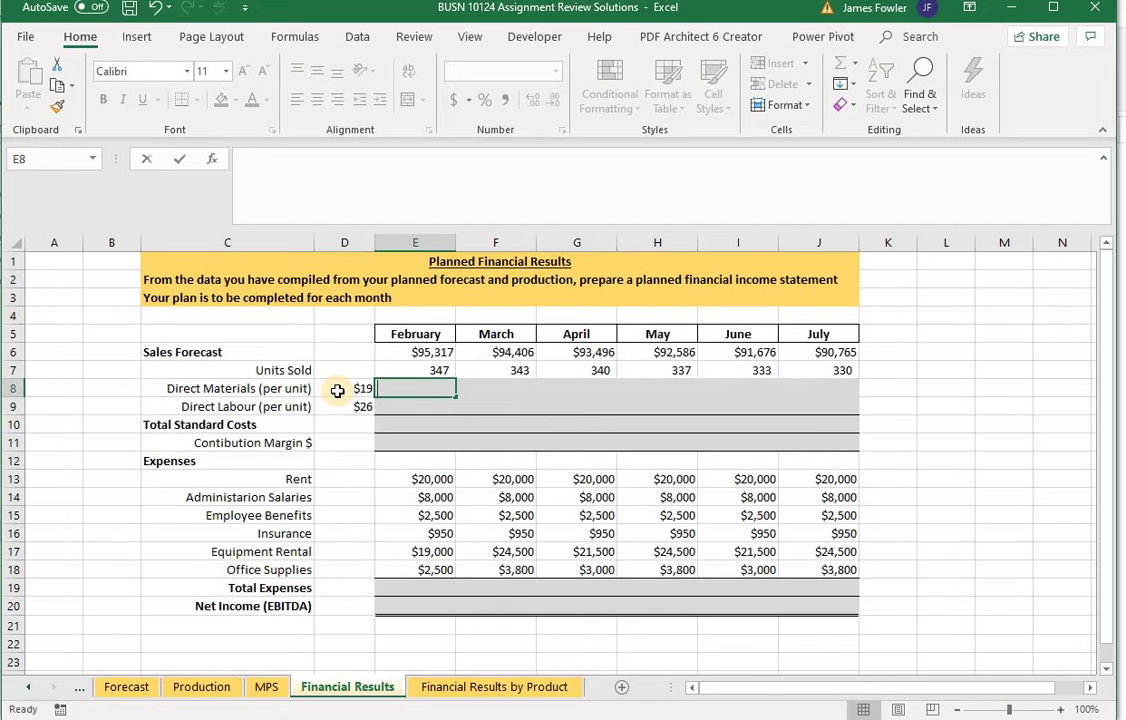
type("=")
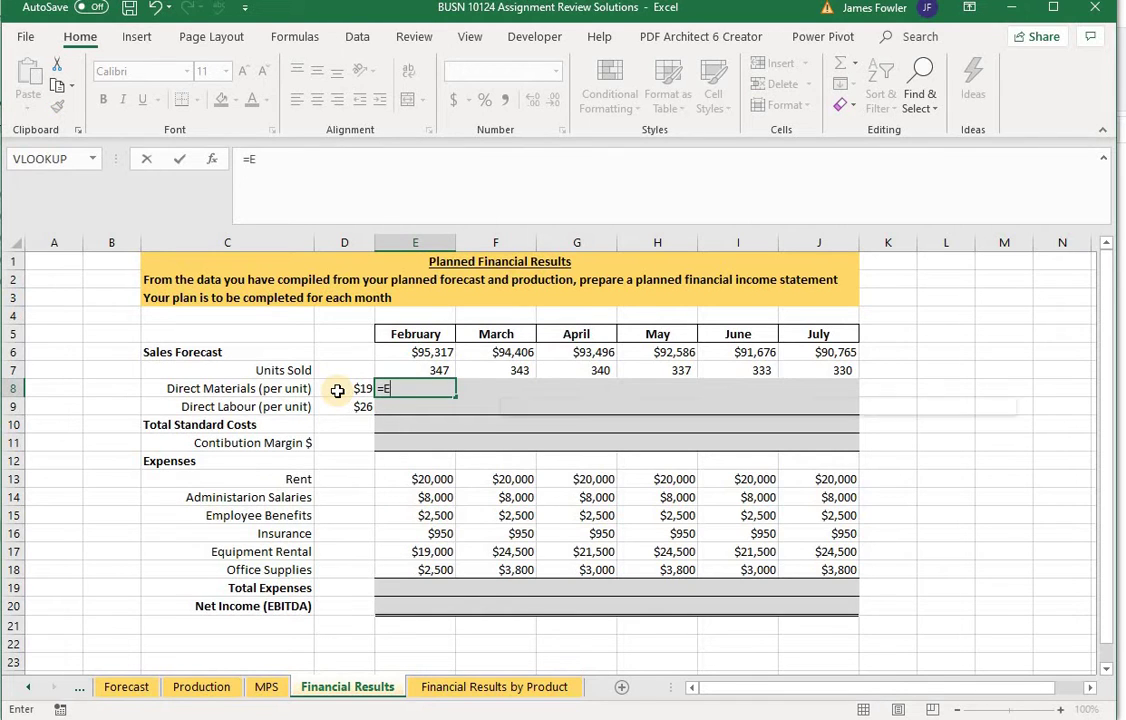
type("E7")
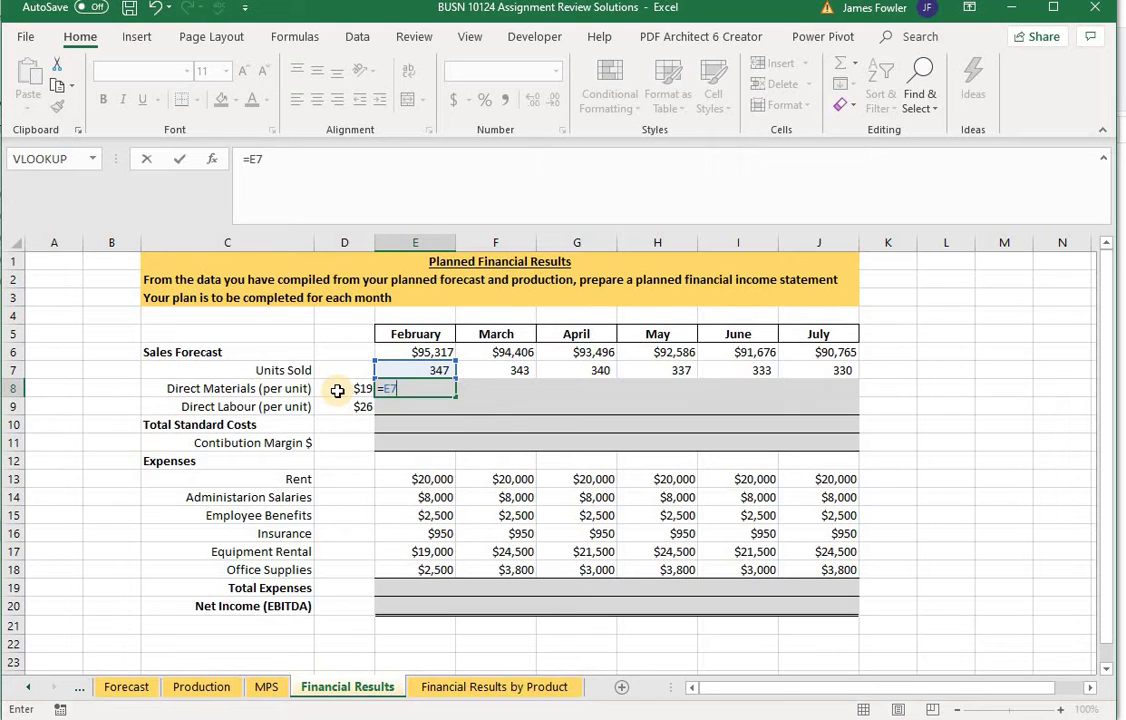
type("*D")
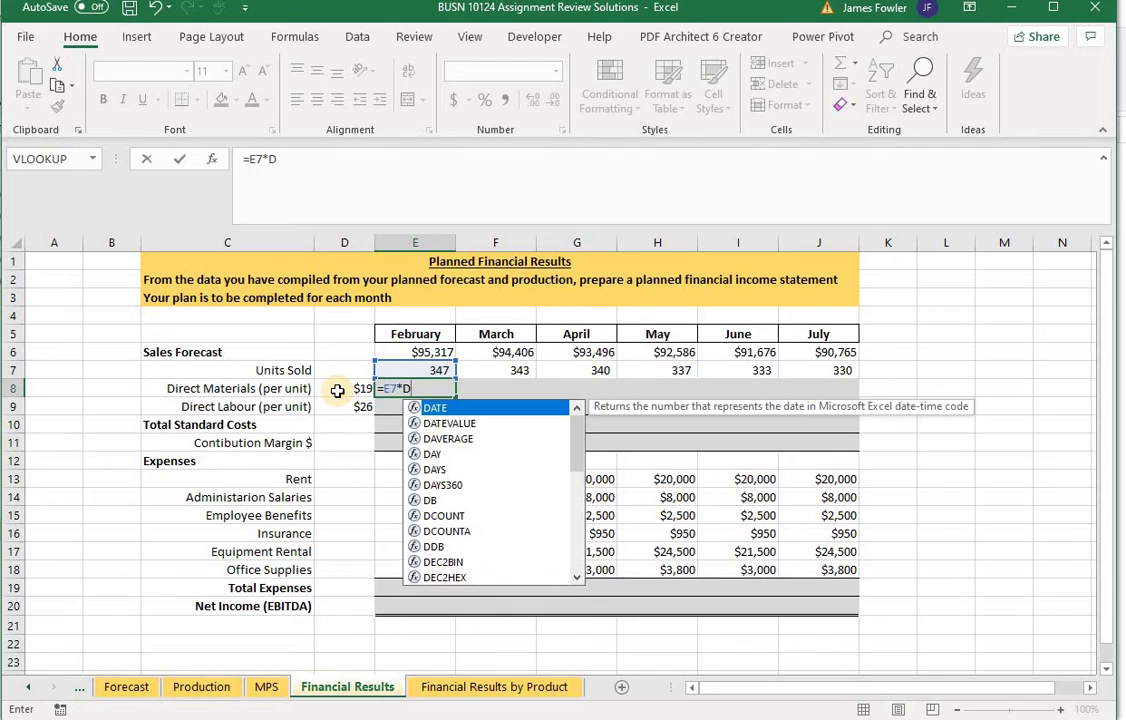
type("8")
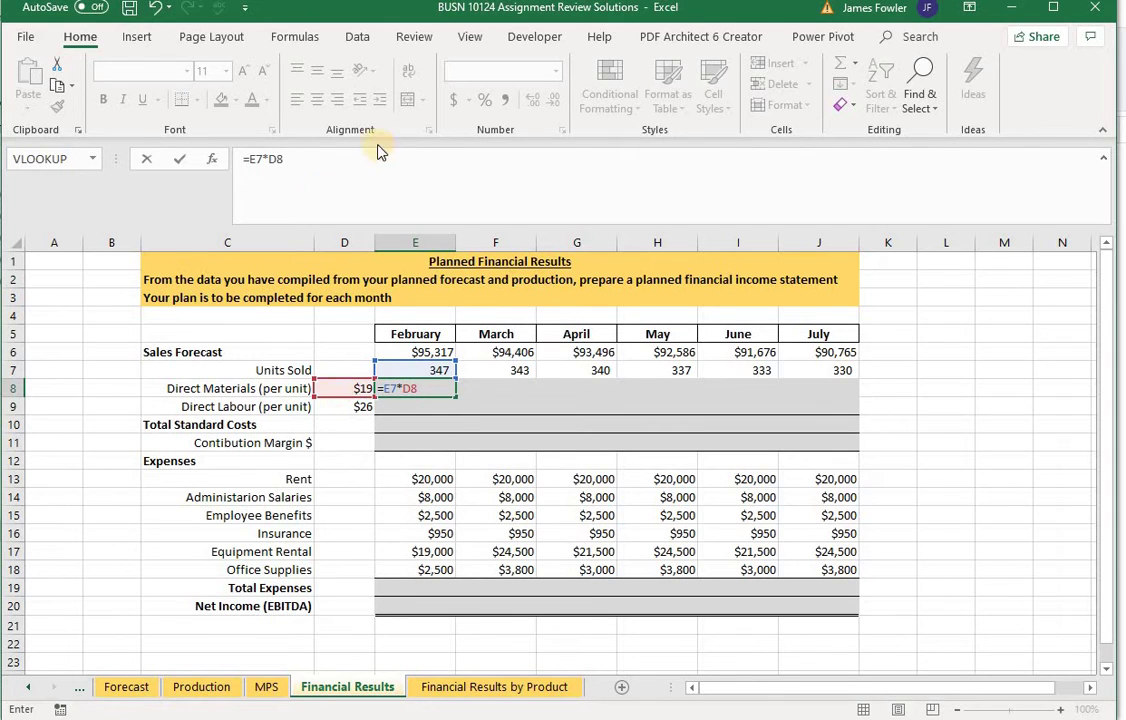
left_click(298, 160)
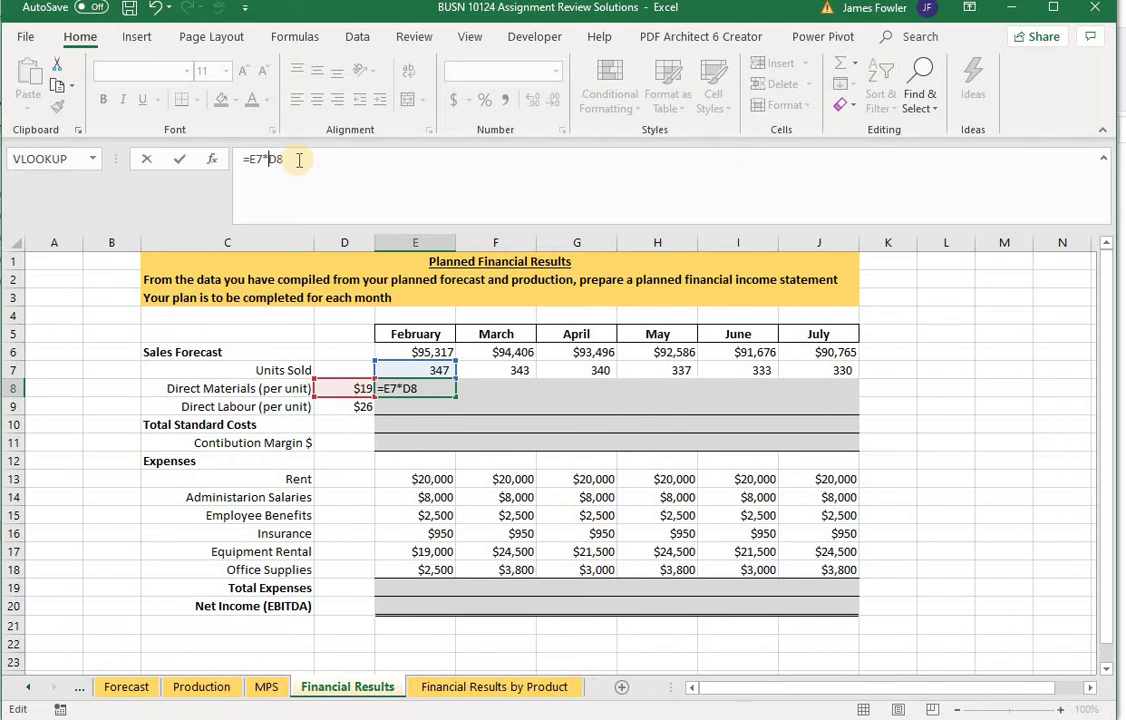
type("$6,586")
key("Right")
key("Tab")
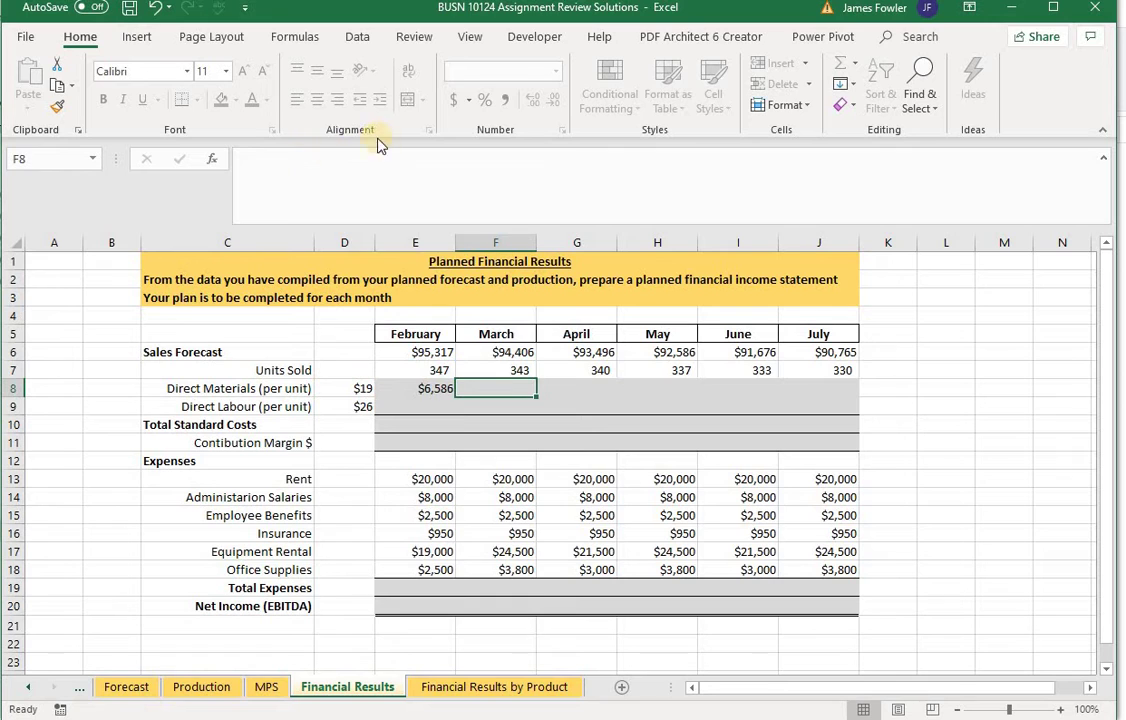
left_click(432, 388)
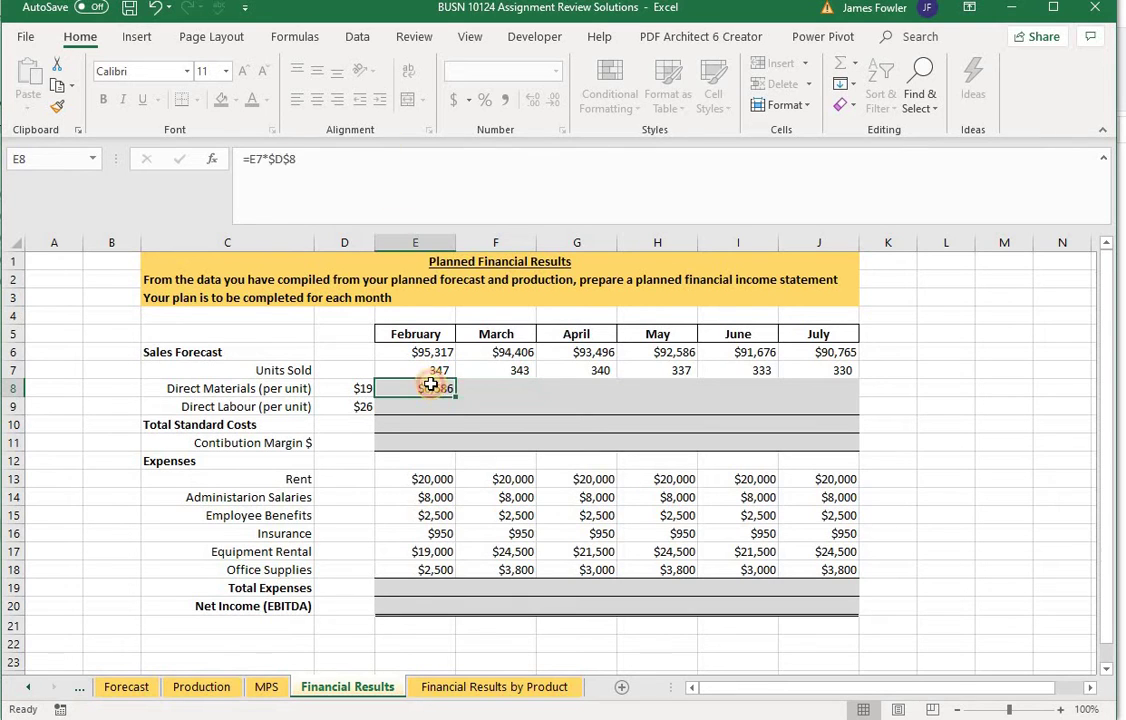
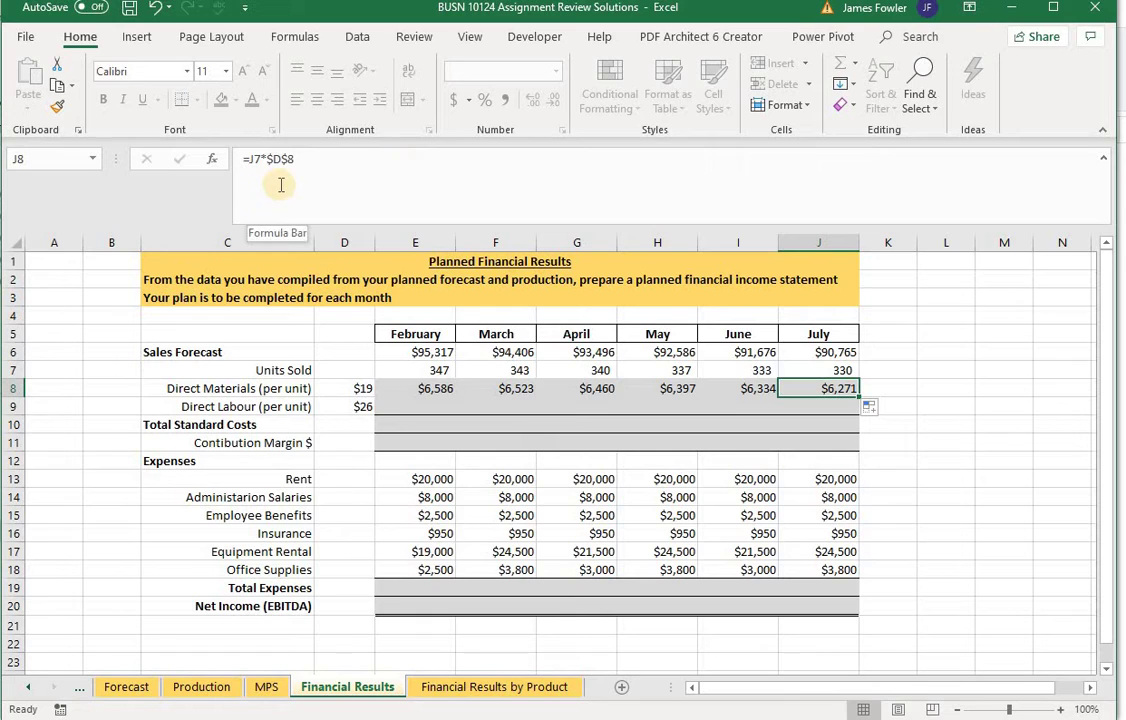
Step: Check the February direct materials formula against the Master Production Schedule, and return to the Financial Results sheet
left_click(412, 389)
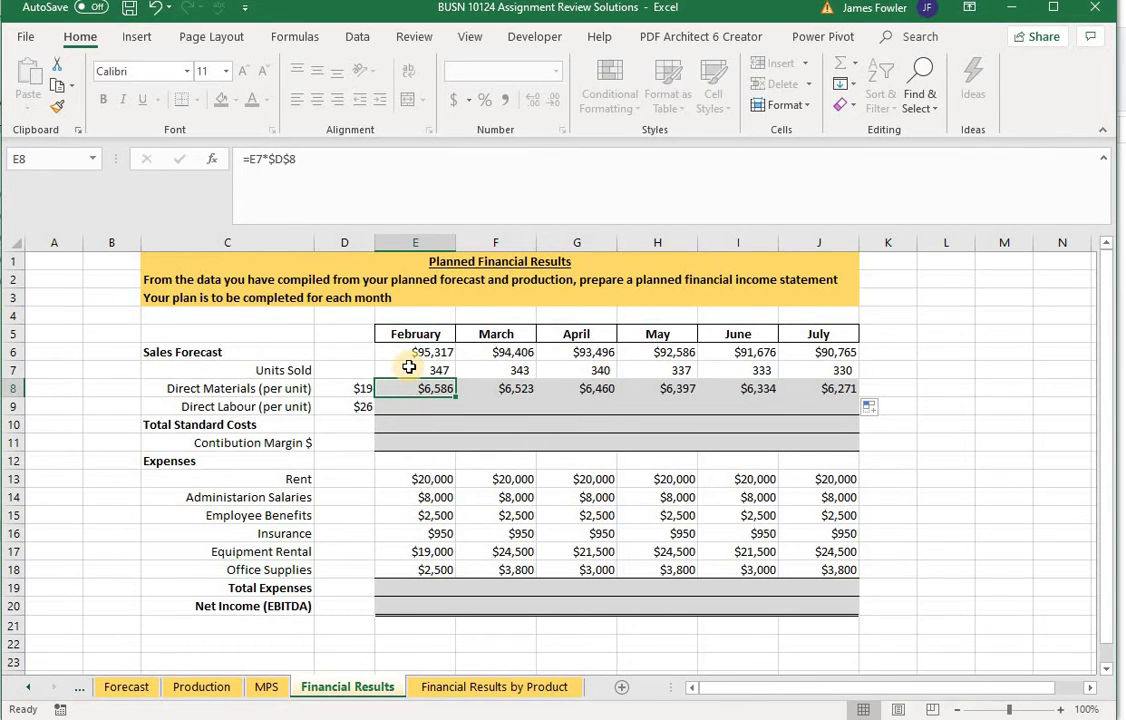
left_click(268, 688)
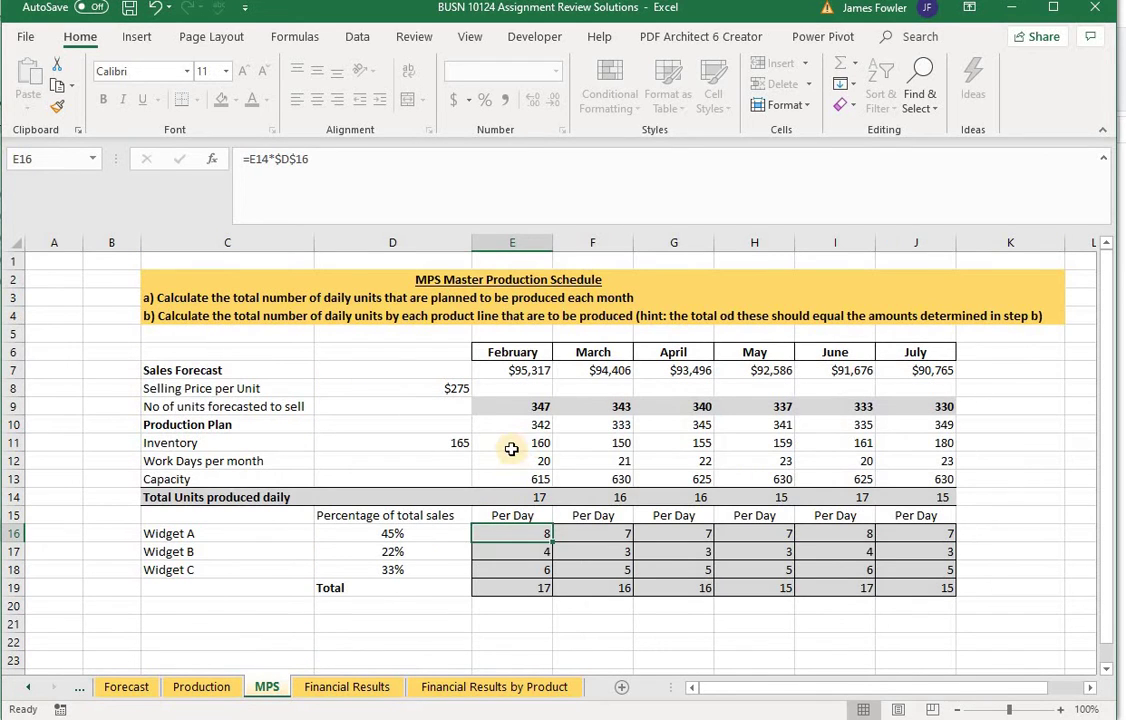
left_click(320, 688)
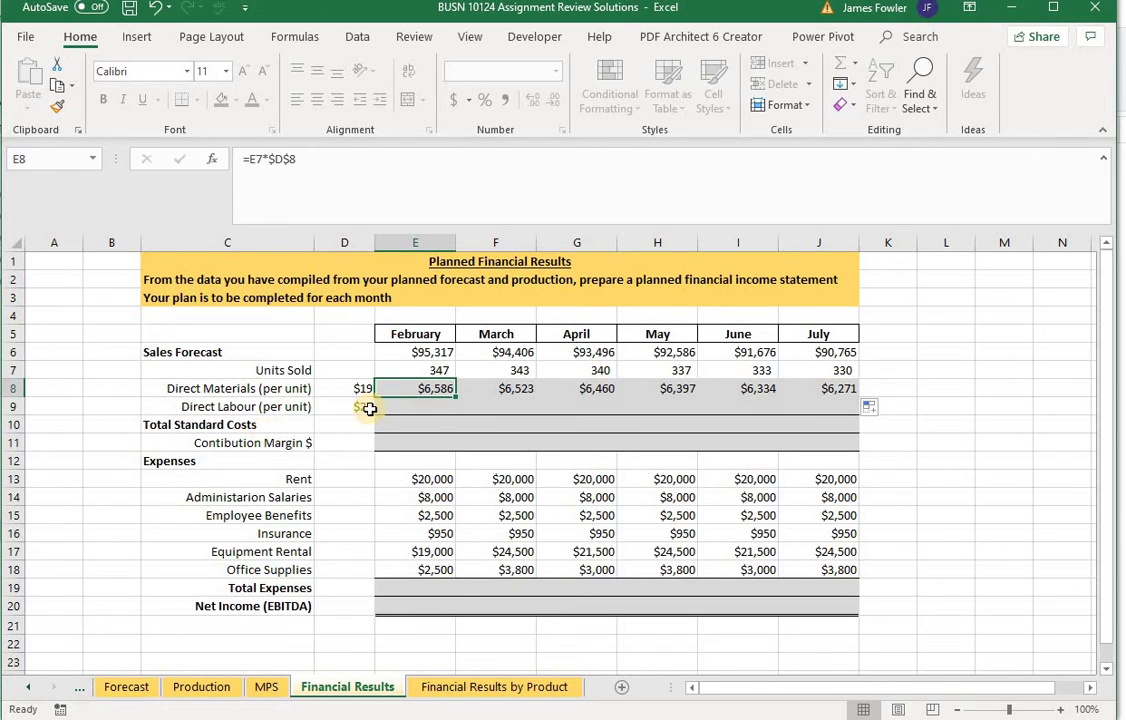
Step: Calculate February's direct labour cost in E9 with the formula =E7*$D$9
left_click(403, 407)
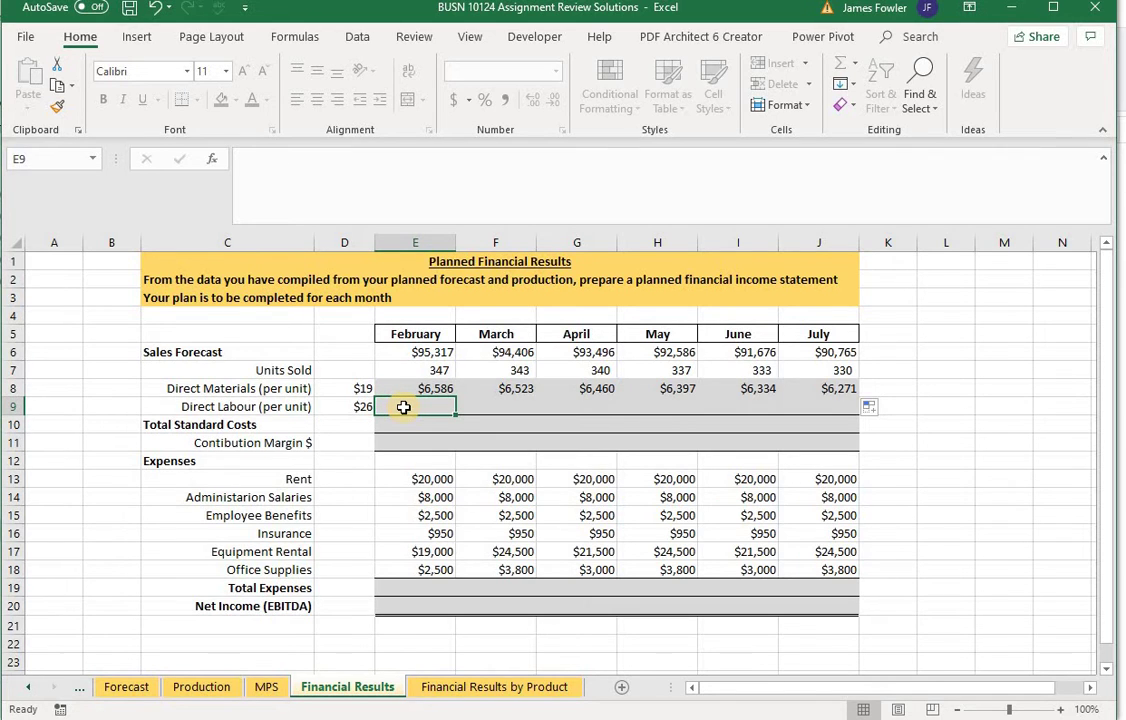
type("=")
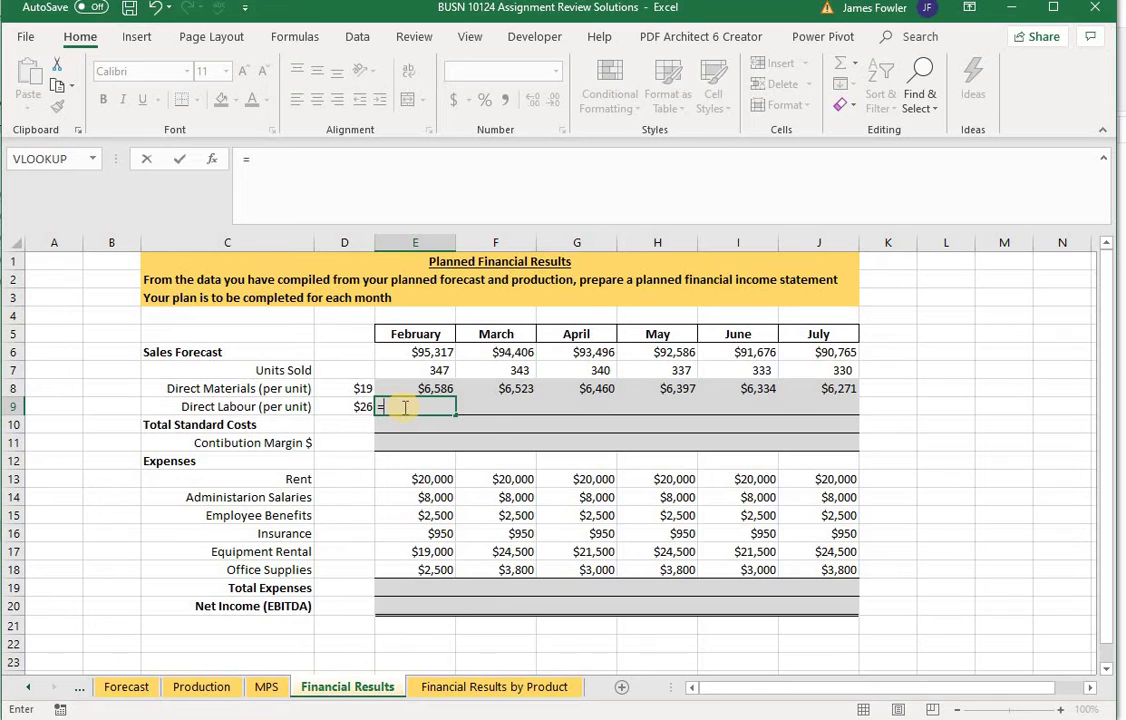
type("E")
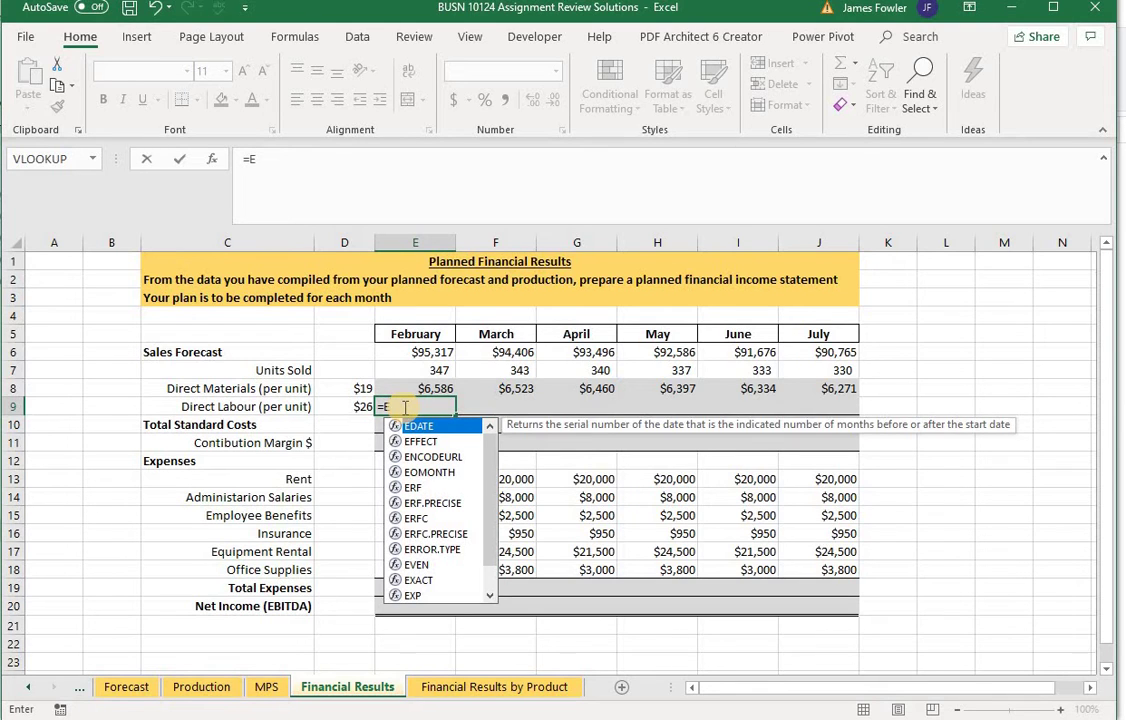
type("7")
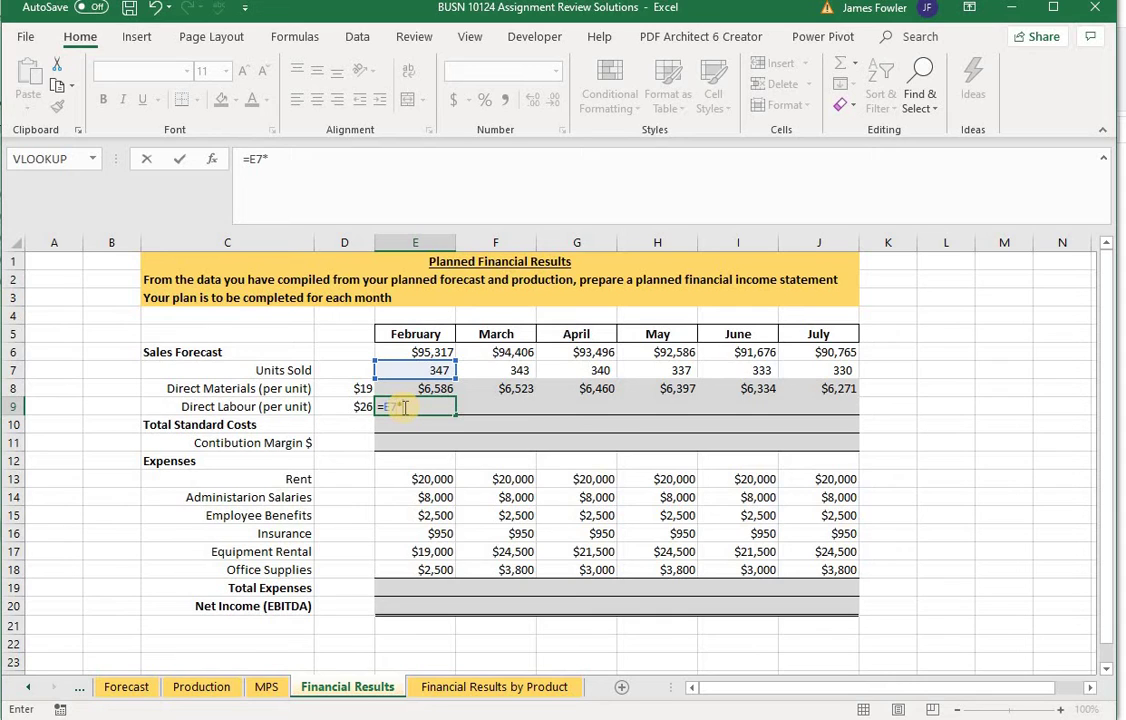
type("*D")
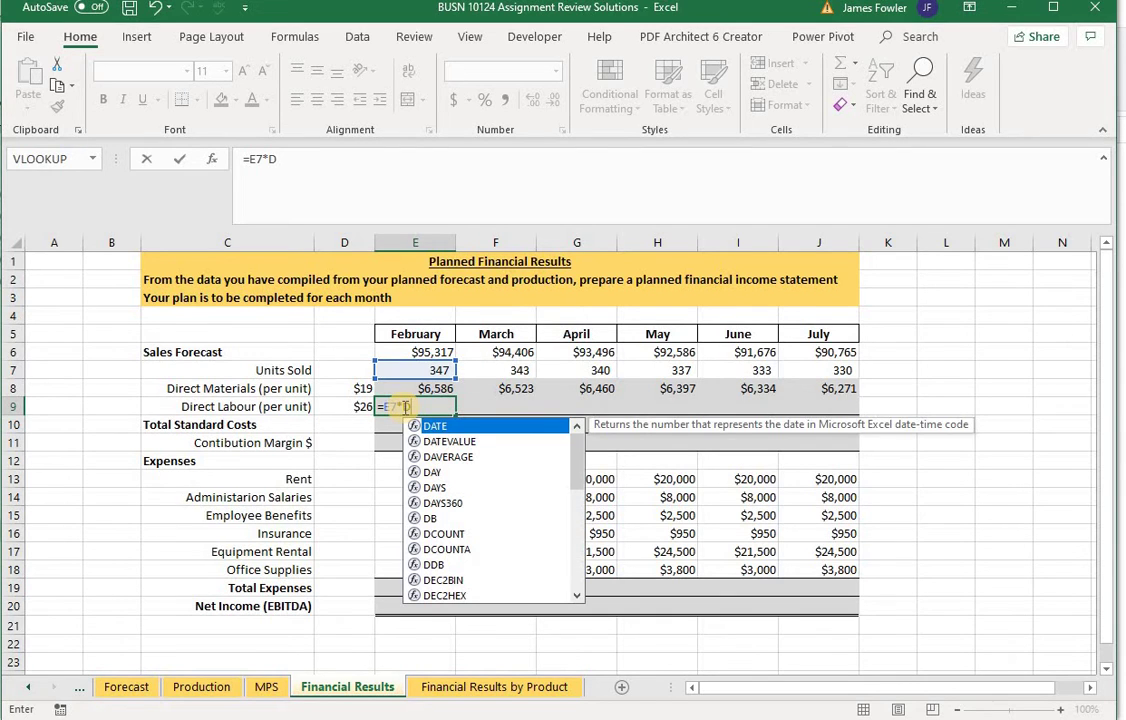
type("9")
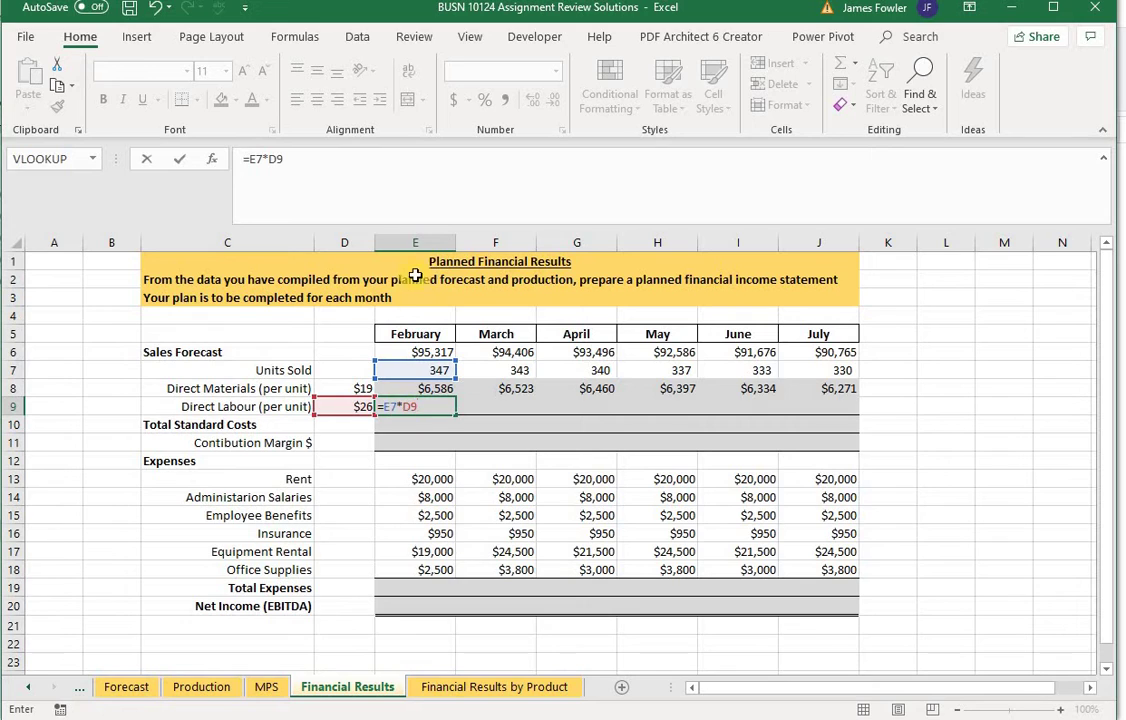
left_click(371, 160)
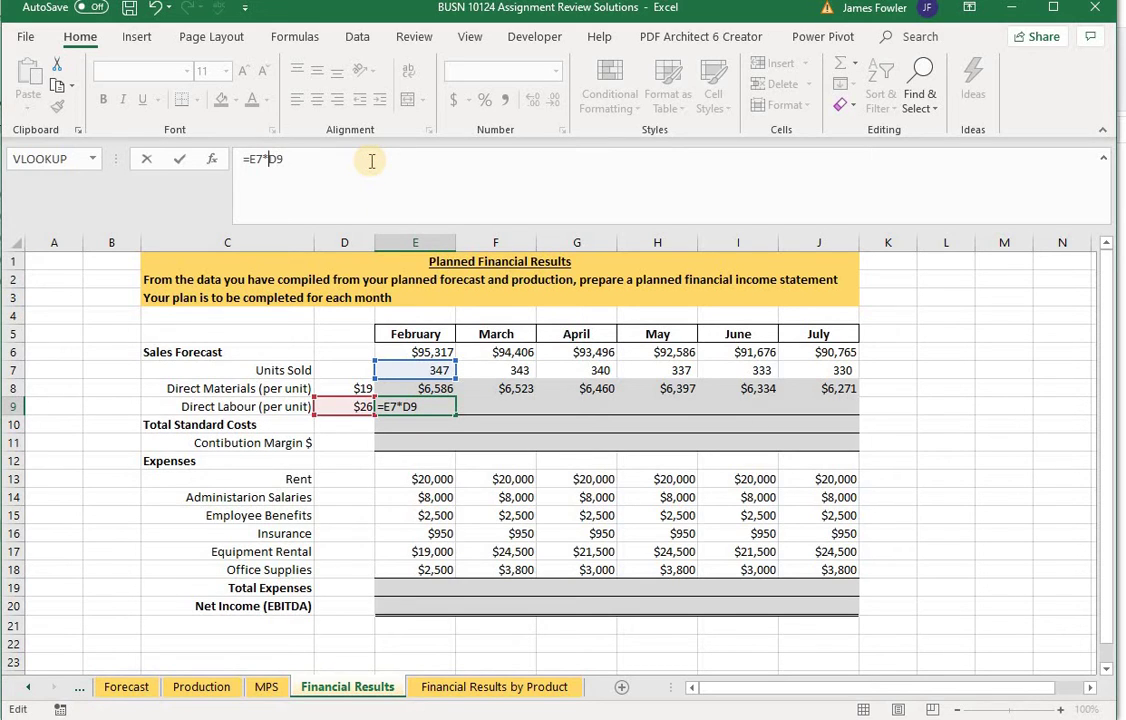
type("$D$")
key("Tab")
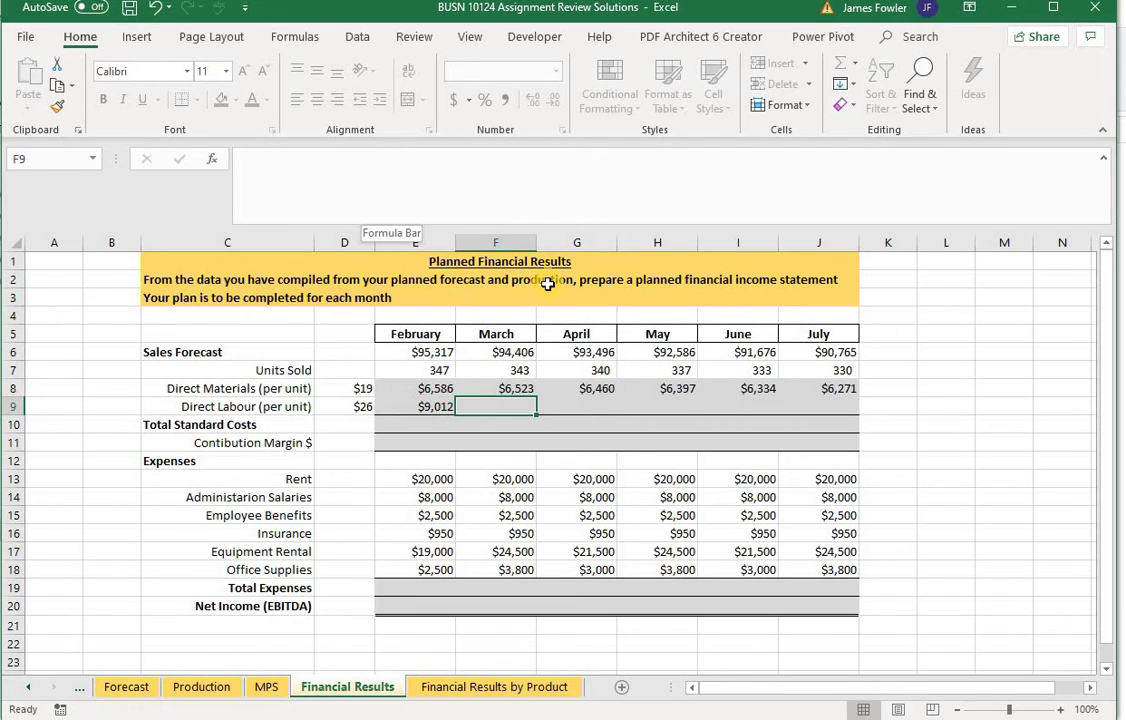
Step: Fill the February direct labour formula across row 9 through July and check the July cell's formula
left_click(423, 412)
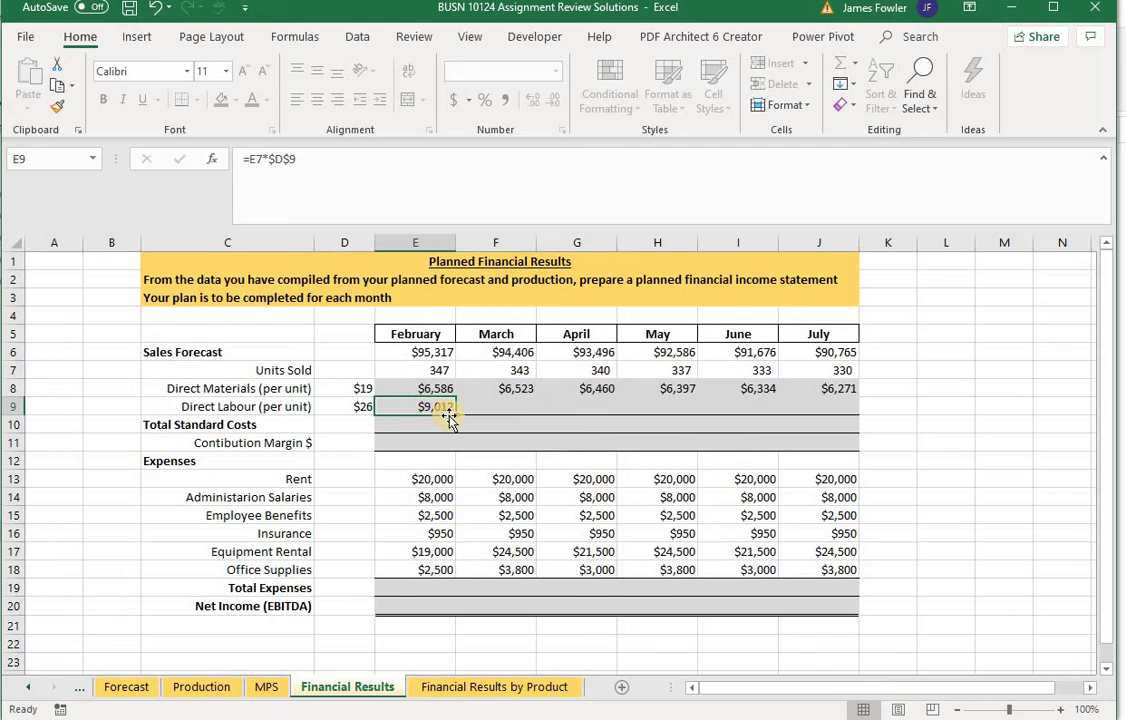
left_click_drag(454, 415, 819, 438)
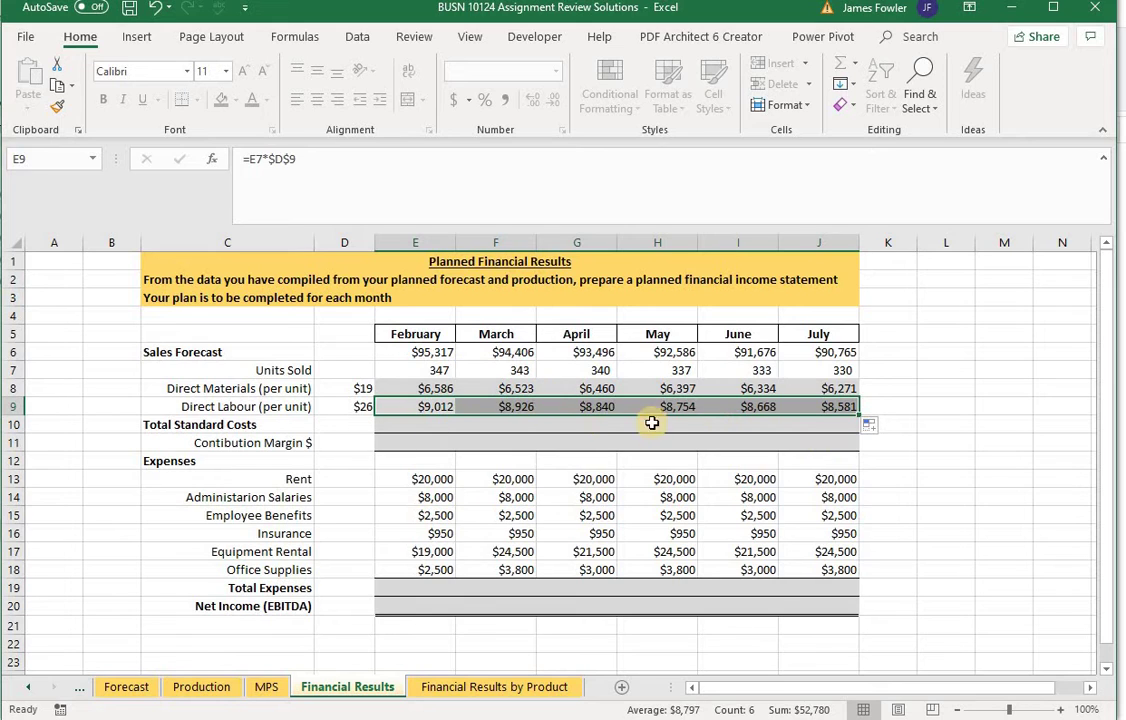
left_click(808, 405)
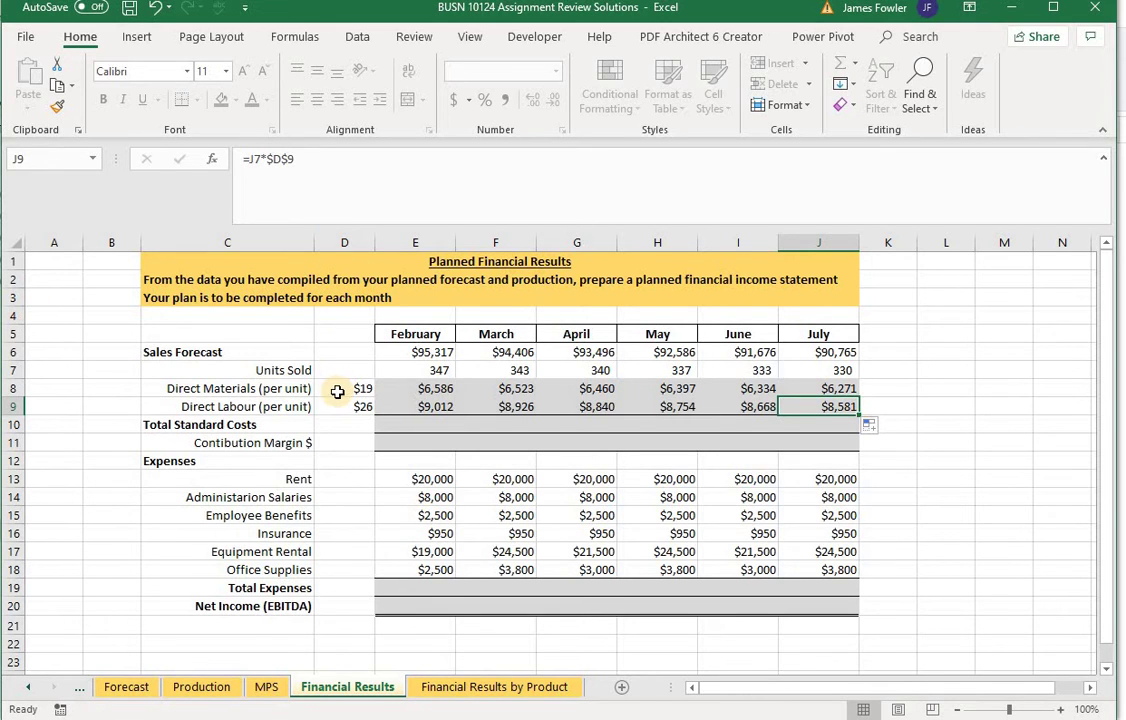
Step: Calculate February's total standard costs in E10 with the formula =E8+E9
left_click(405, 427)
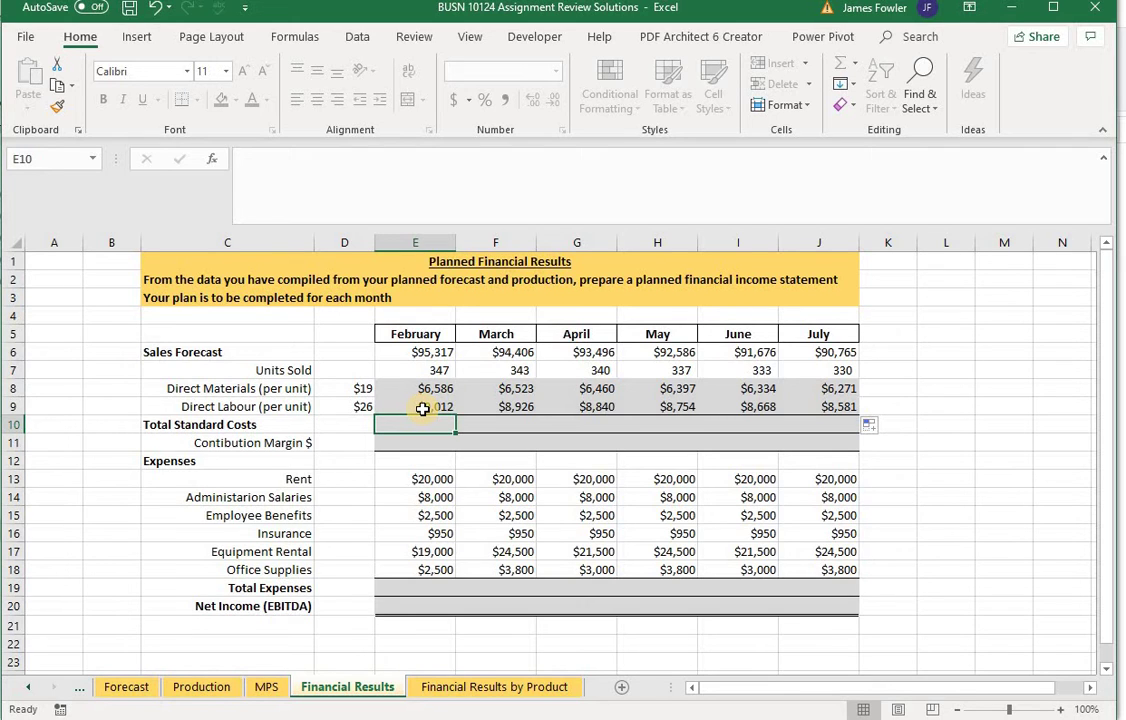
type("=")
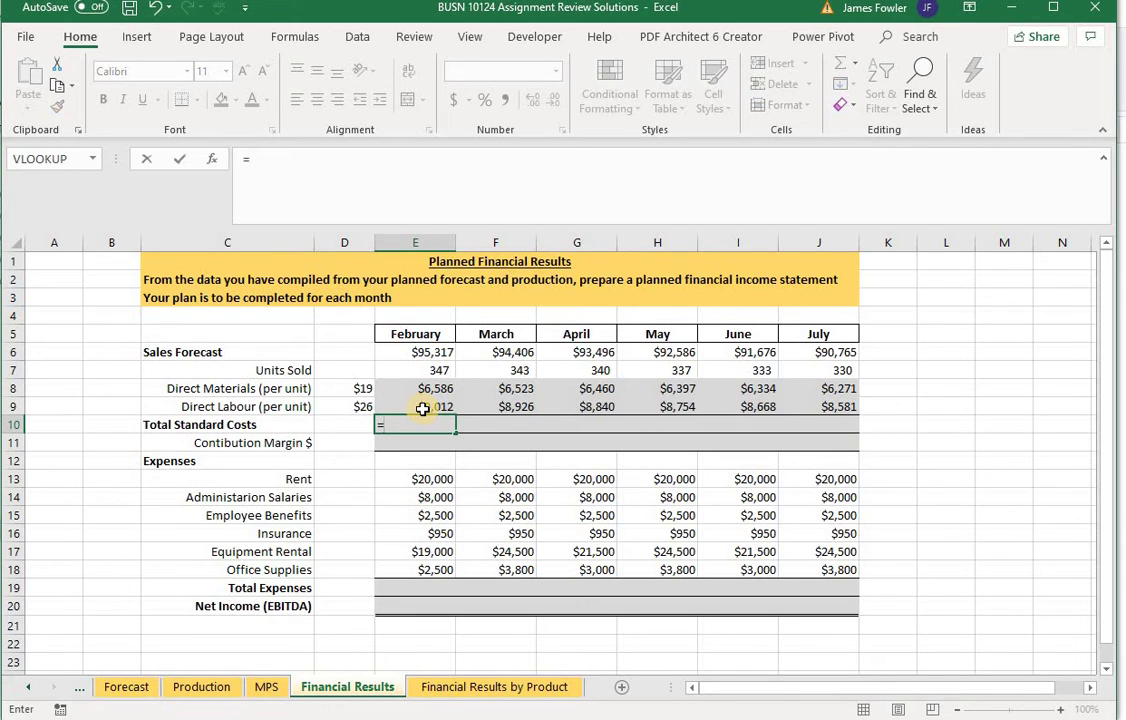
type("E")
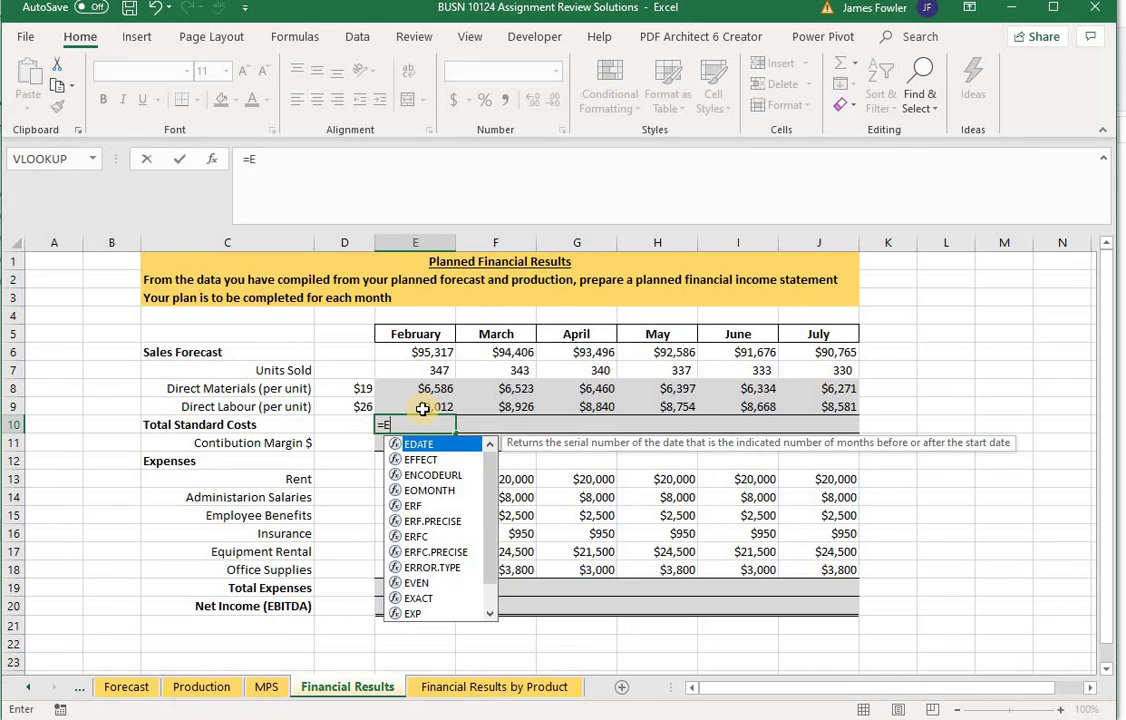
type("8")
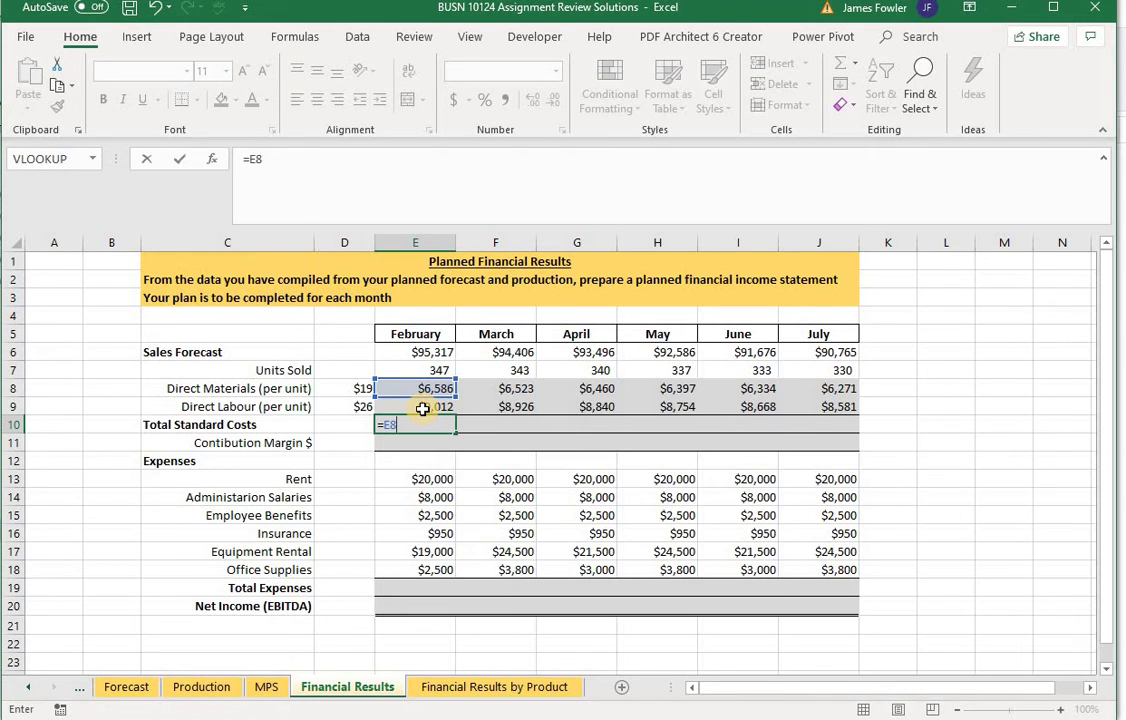
type("+E")
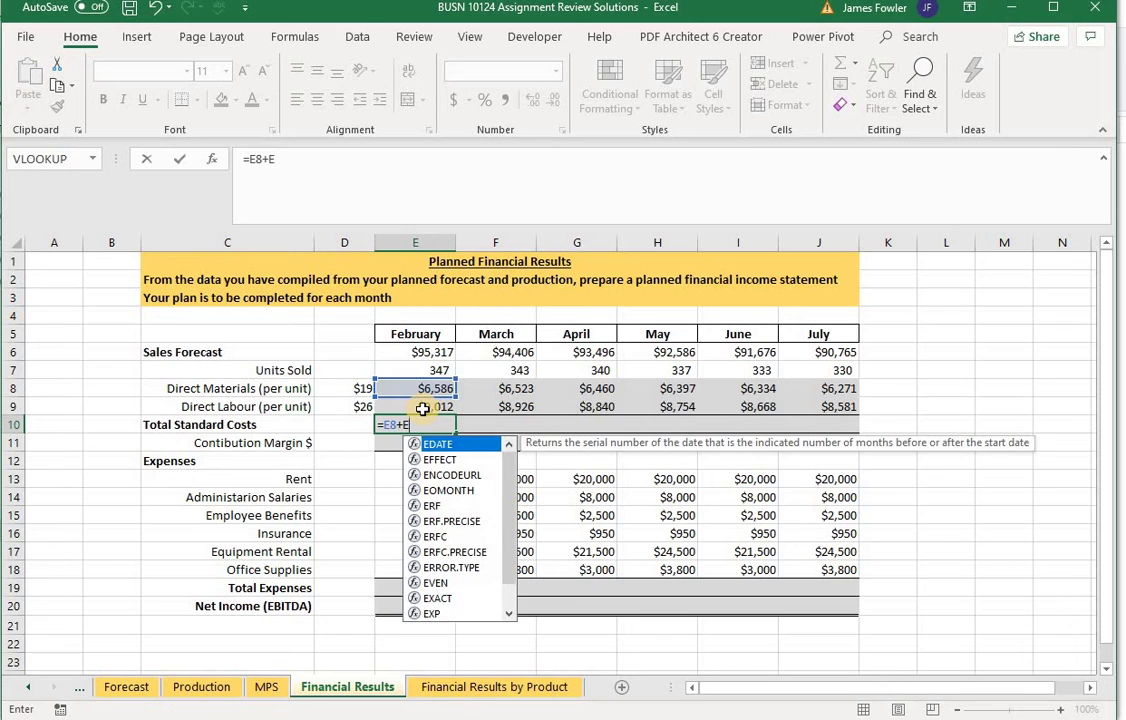
type("9")
key("Tab")
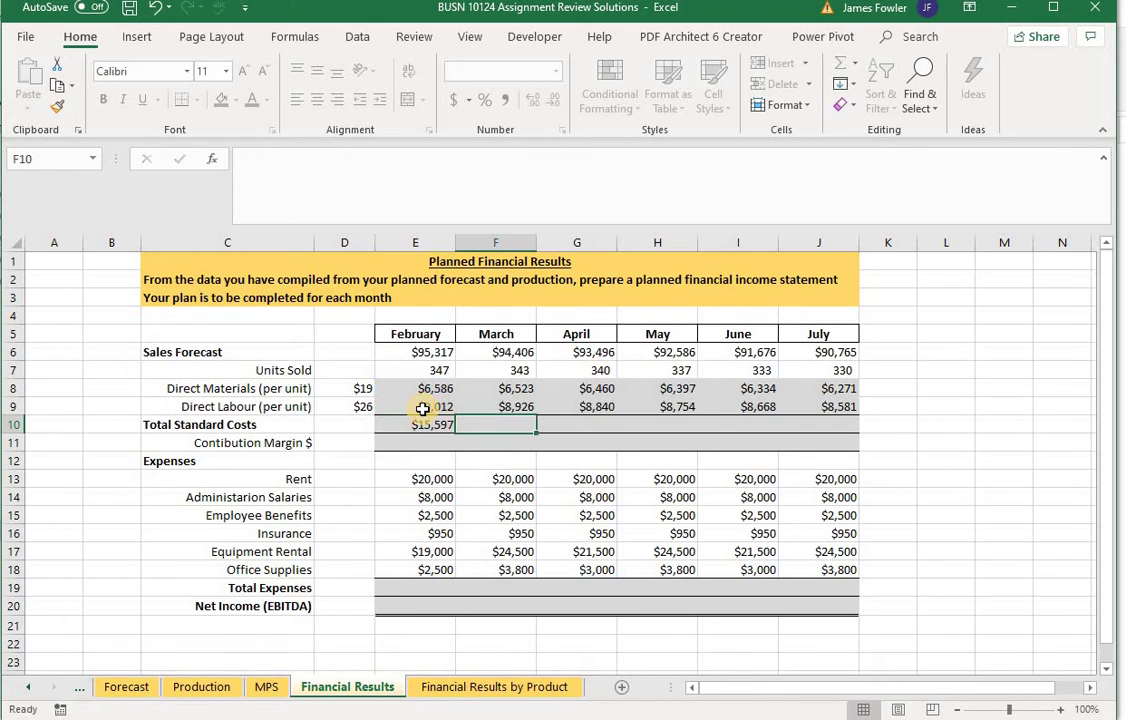
Step: Fill the February total standard costs formula across row 10 through July and check the July cell's formula
left_click(435, 424)
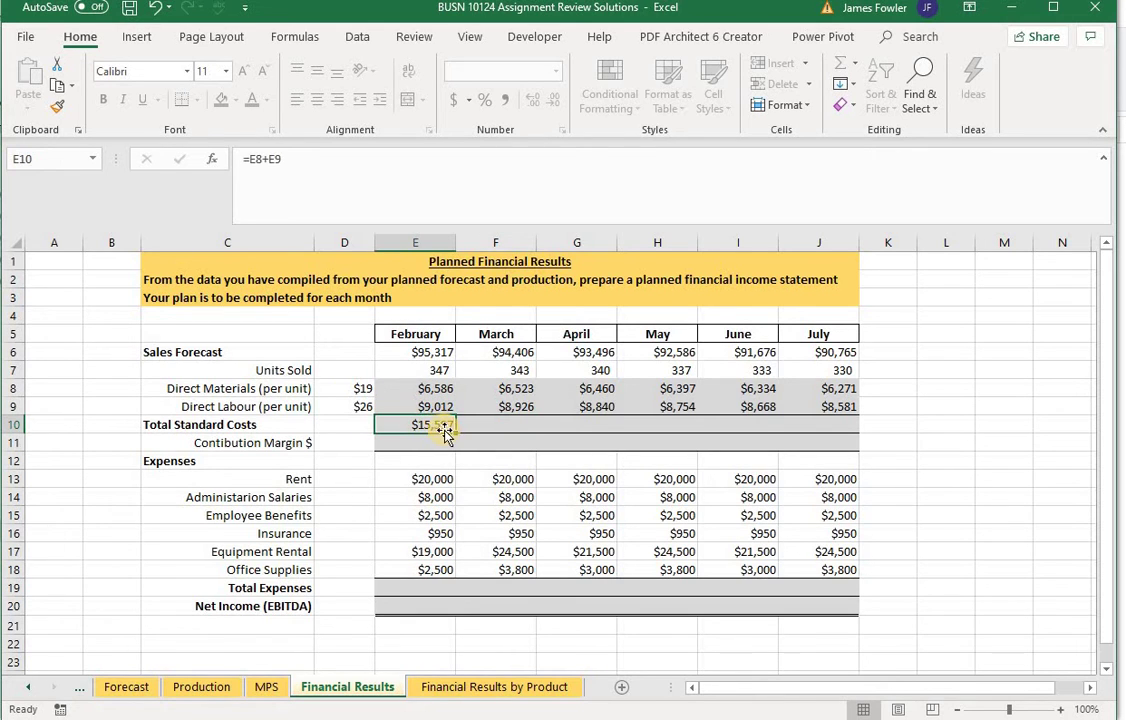
left_click_drag(454, 434, 833, 438)
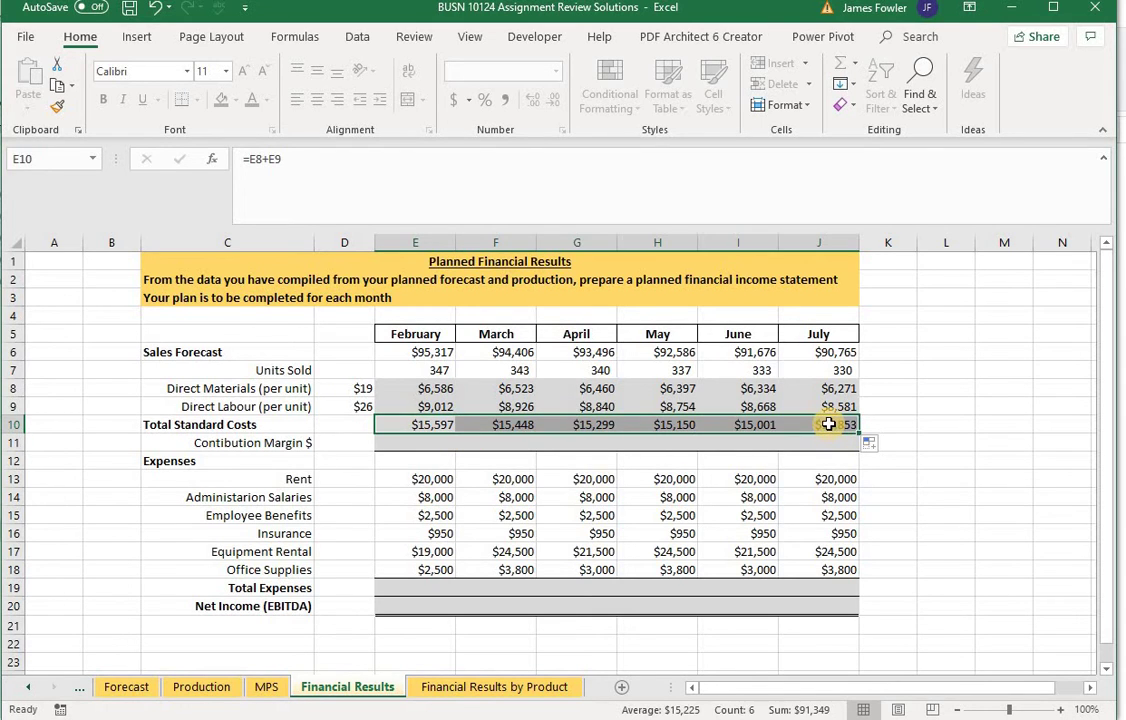
left_click(829, 424)
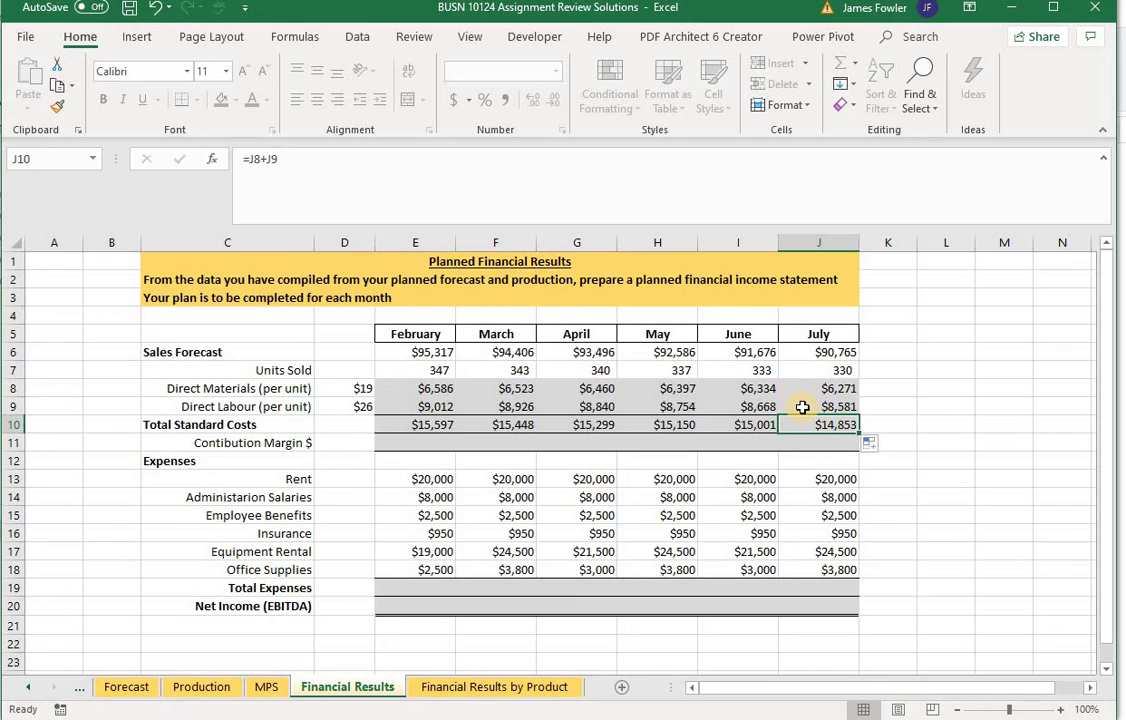
Step: Calculate February's contribution margin in E11 with the formula =E6-E10
left_click(406, 442)
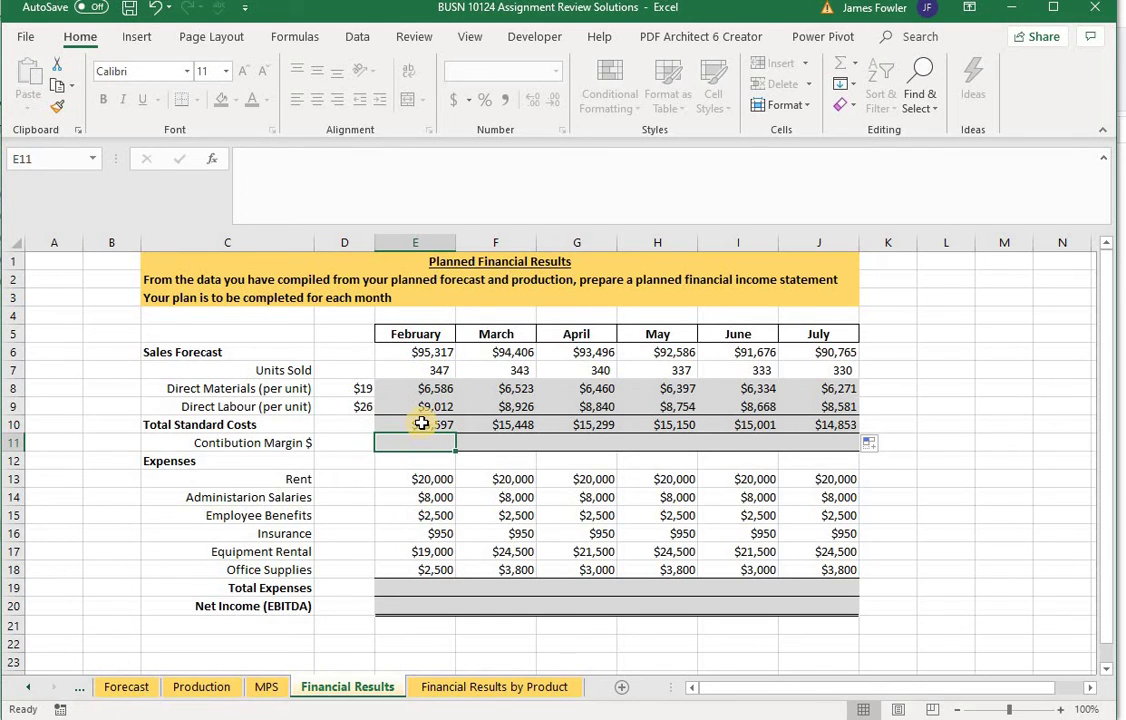
type("=")
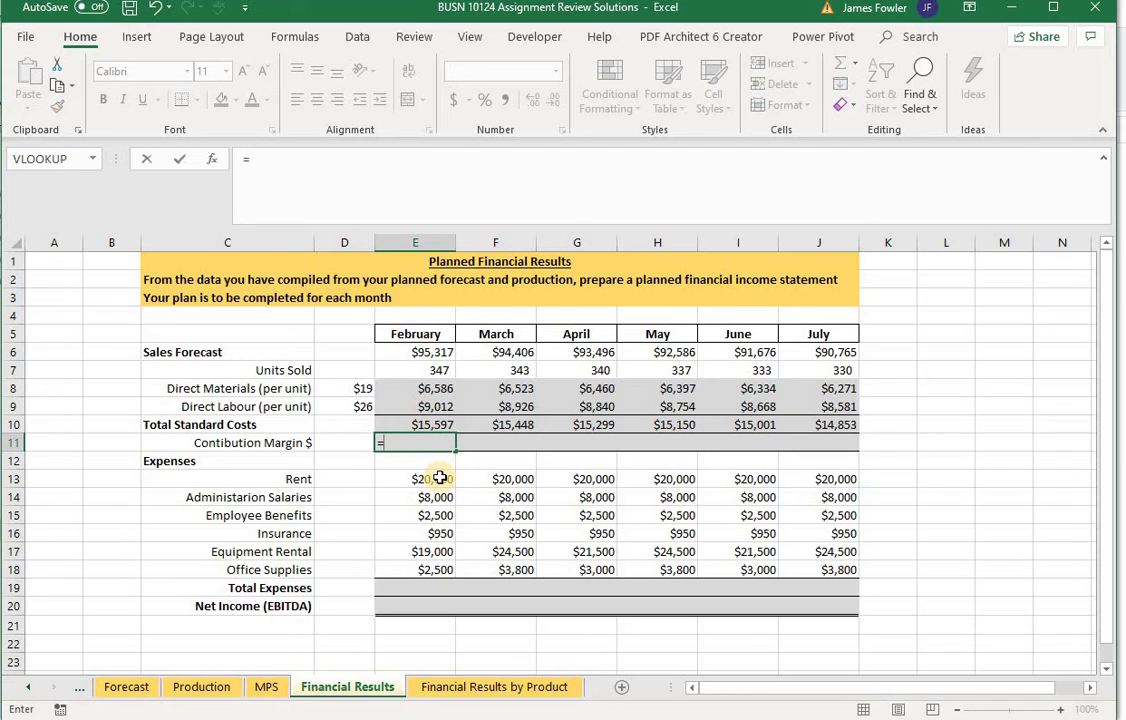
type("E")
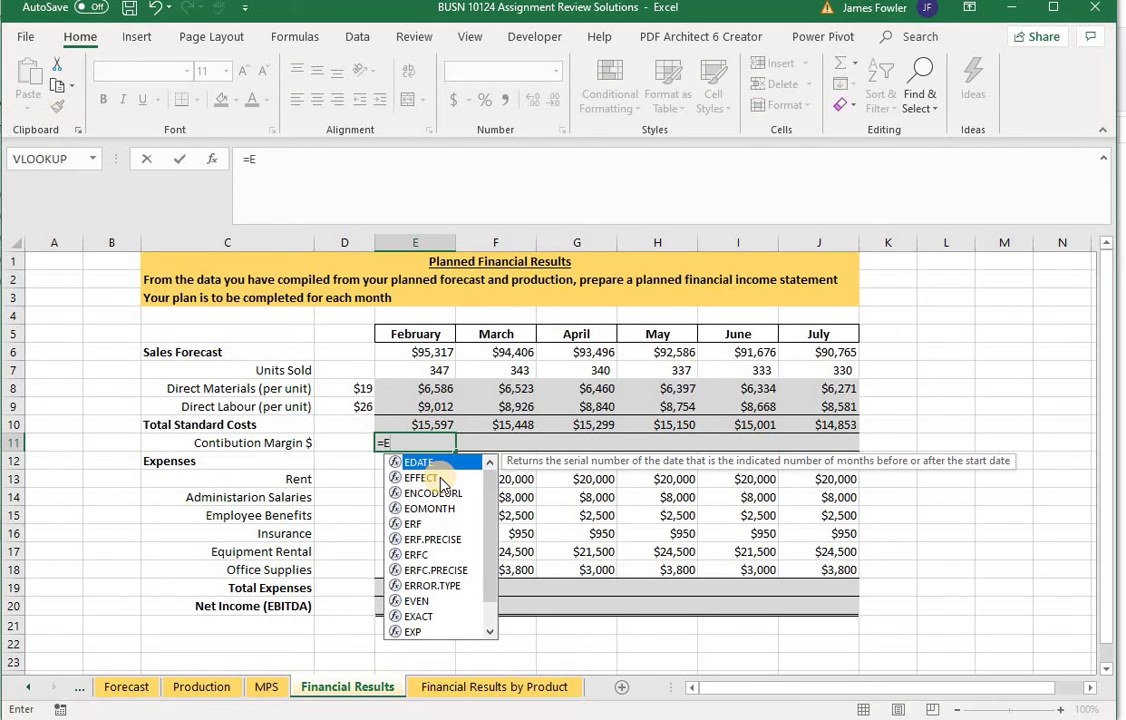
type("6")
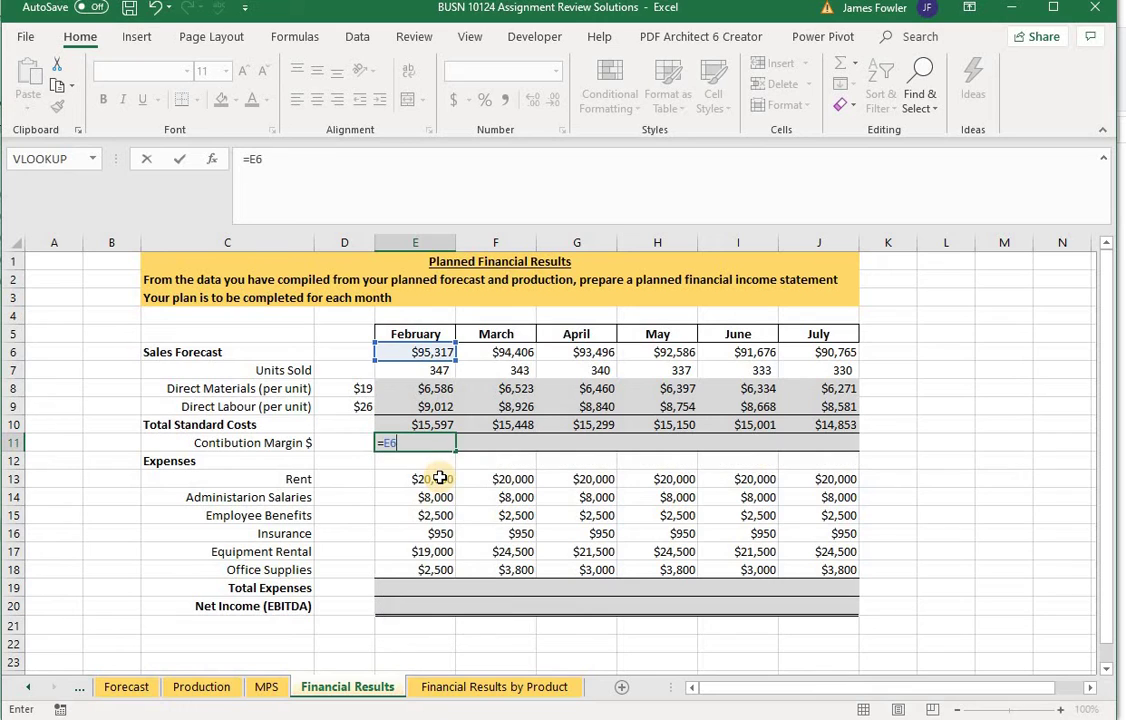
type("-E")
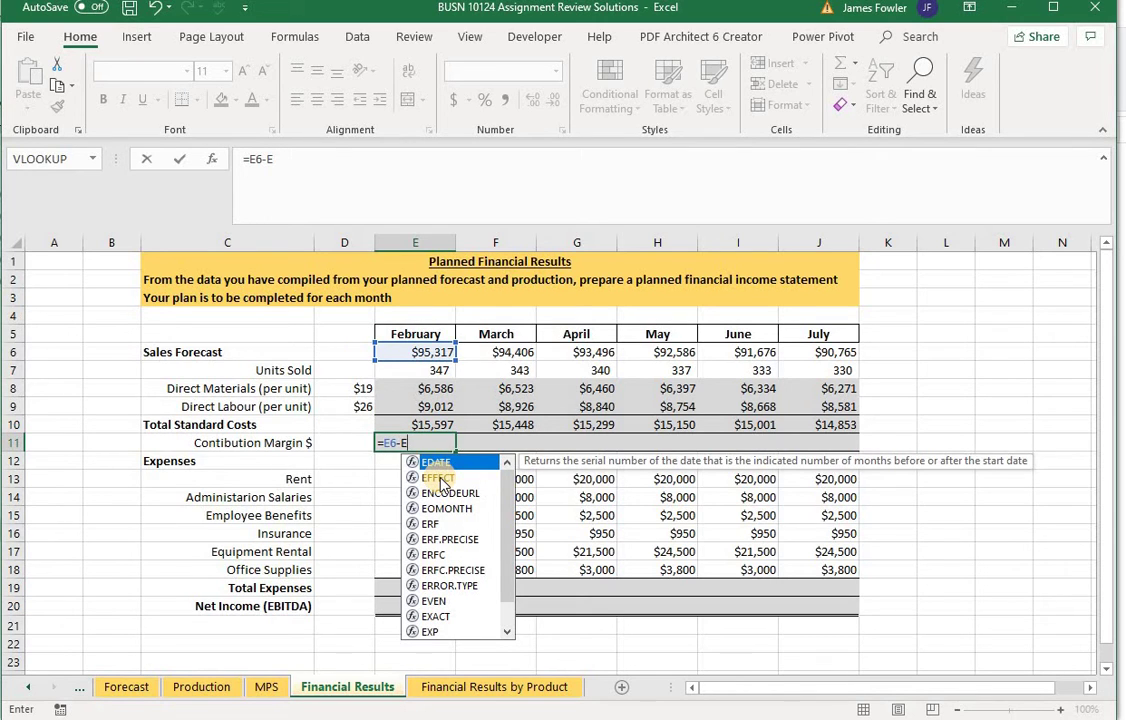
type("10")
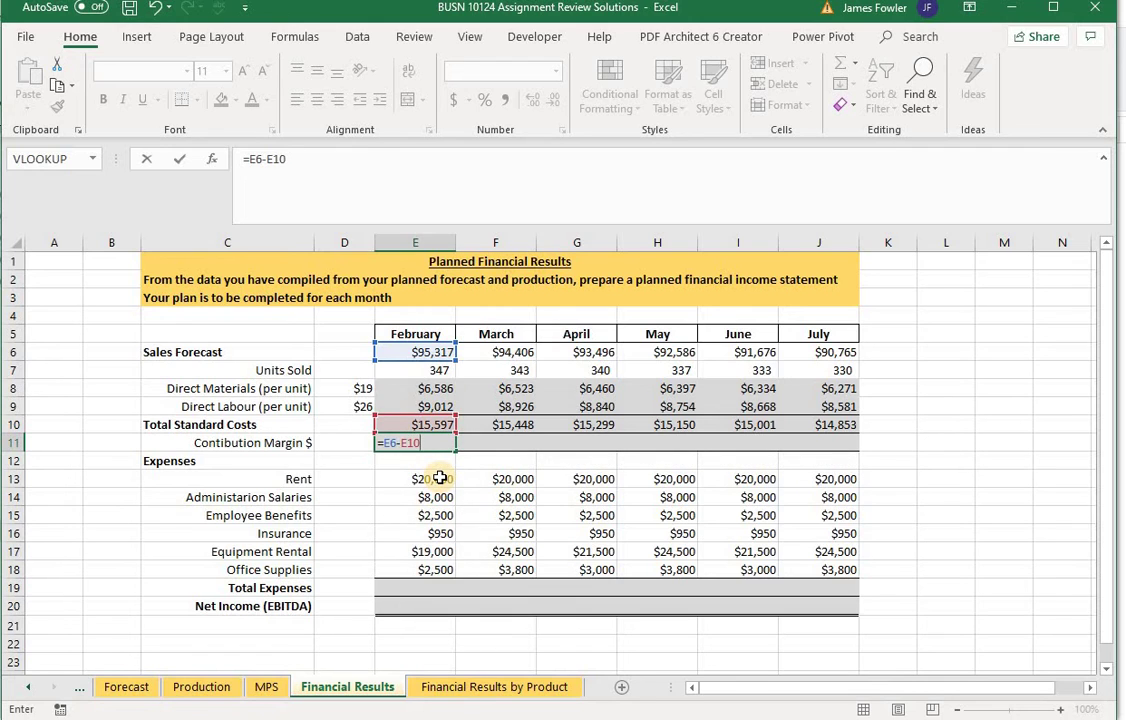
key("Return")
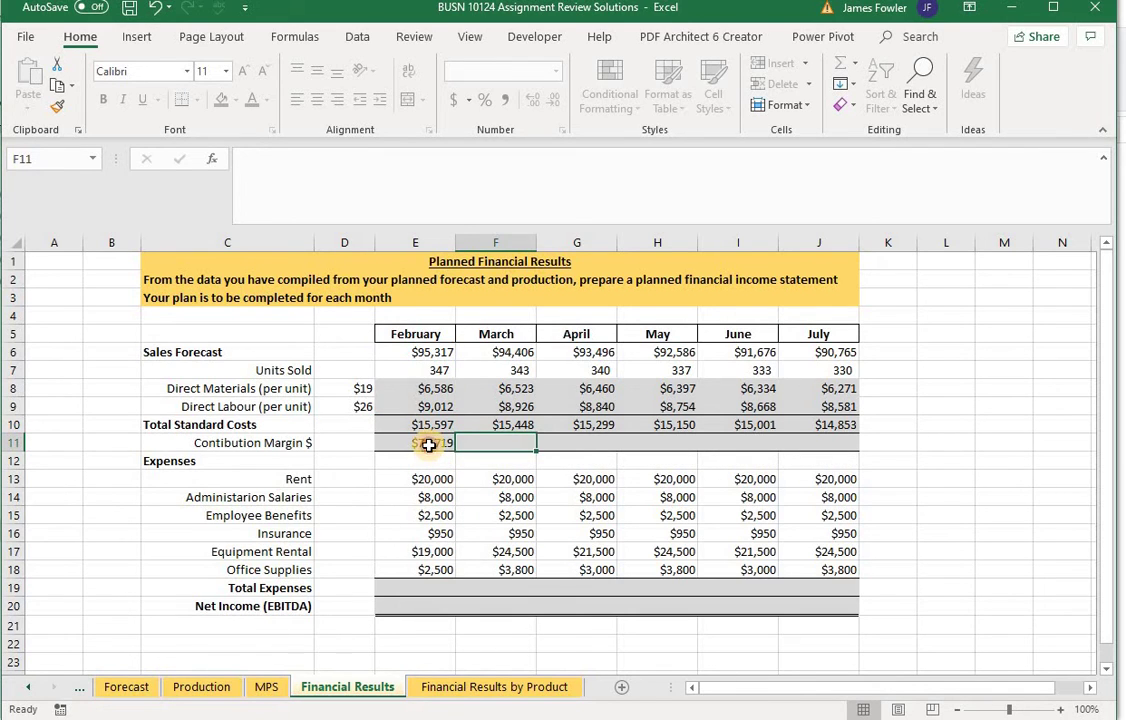
Step: Fill the February contribution margin formula across row 11 through July and check the formulas in several months' cells
left_click(445, 448)
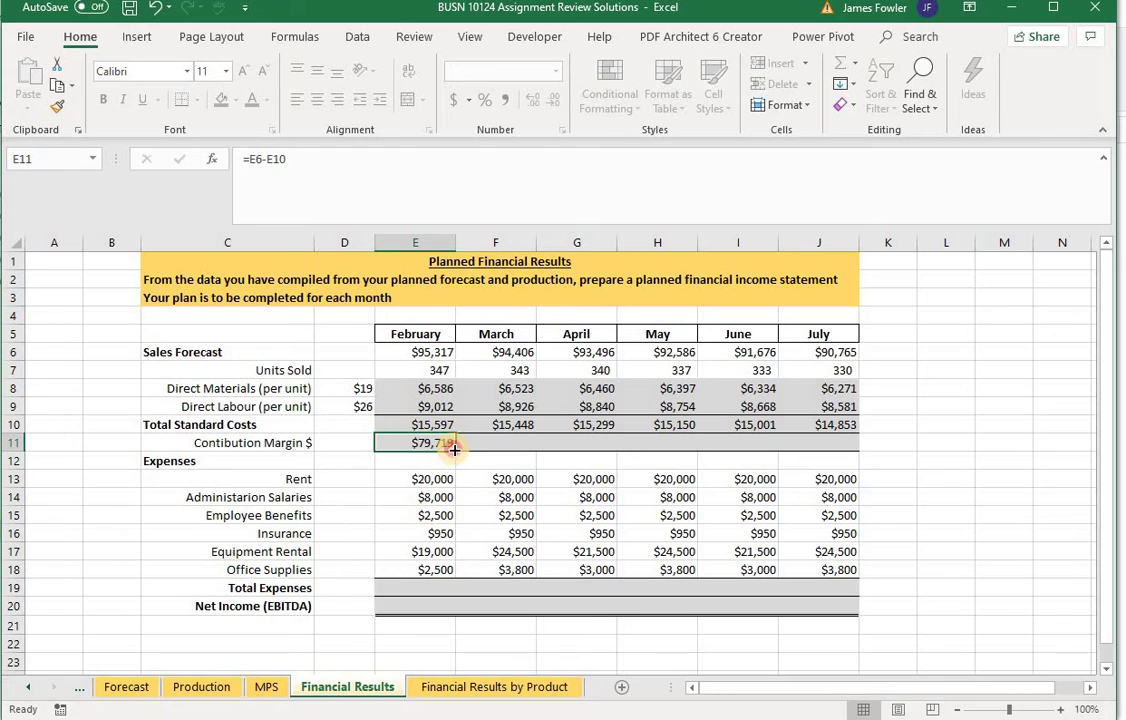
left_click_drag(454, 450, 822, 450)
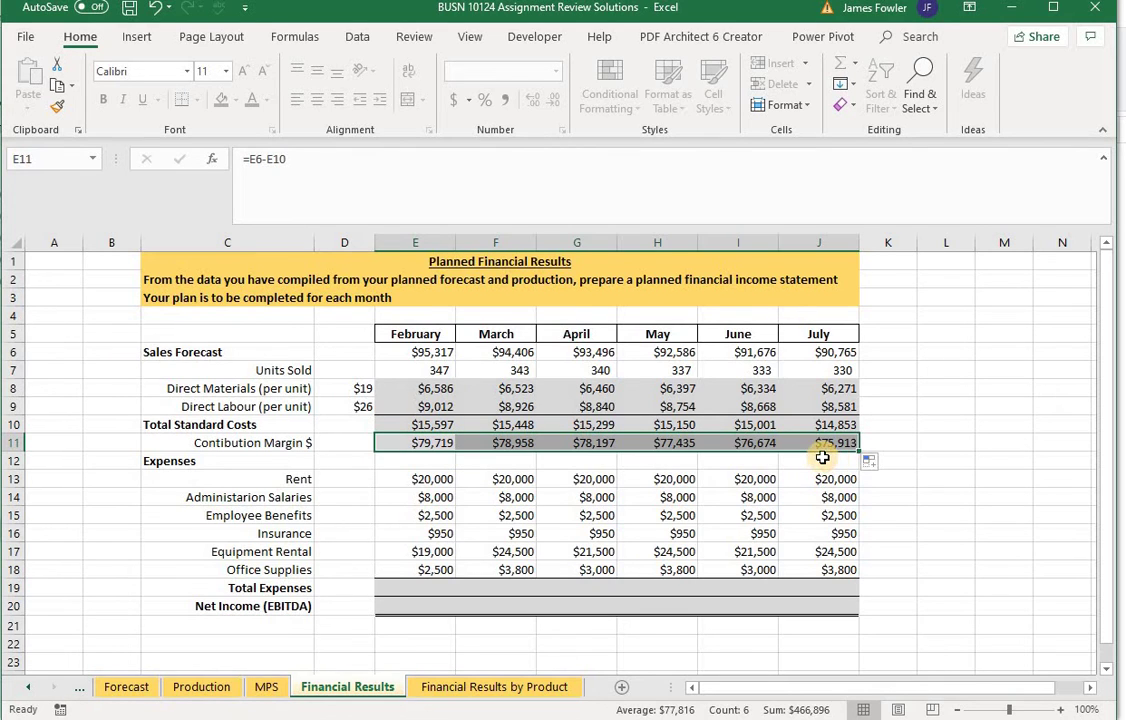
left_click(818, 448)
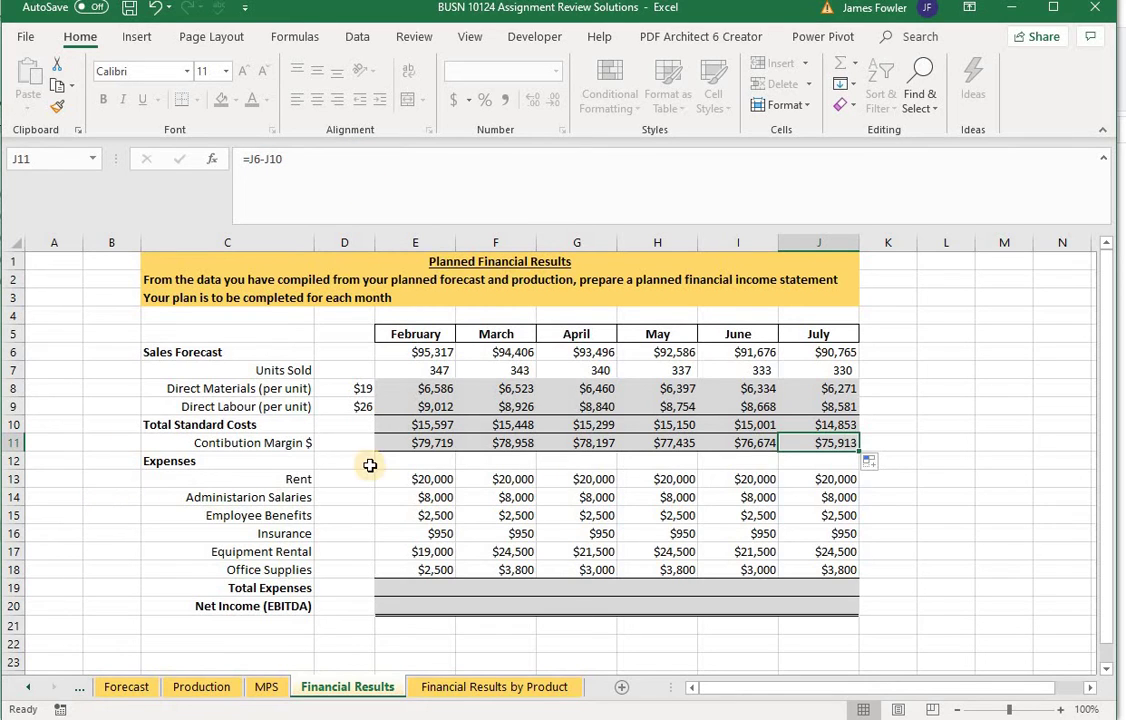
left_click(772, 421)
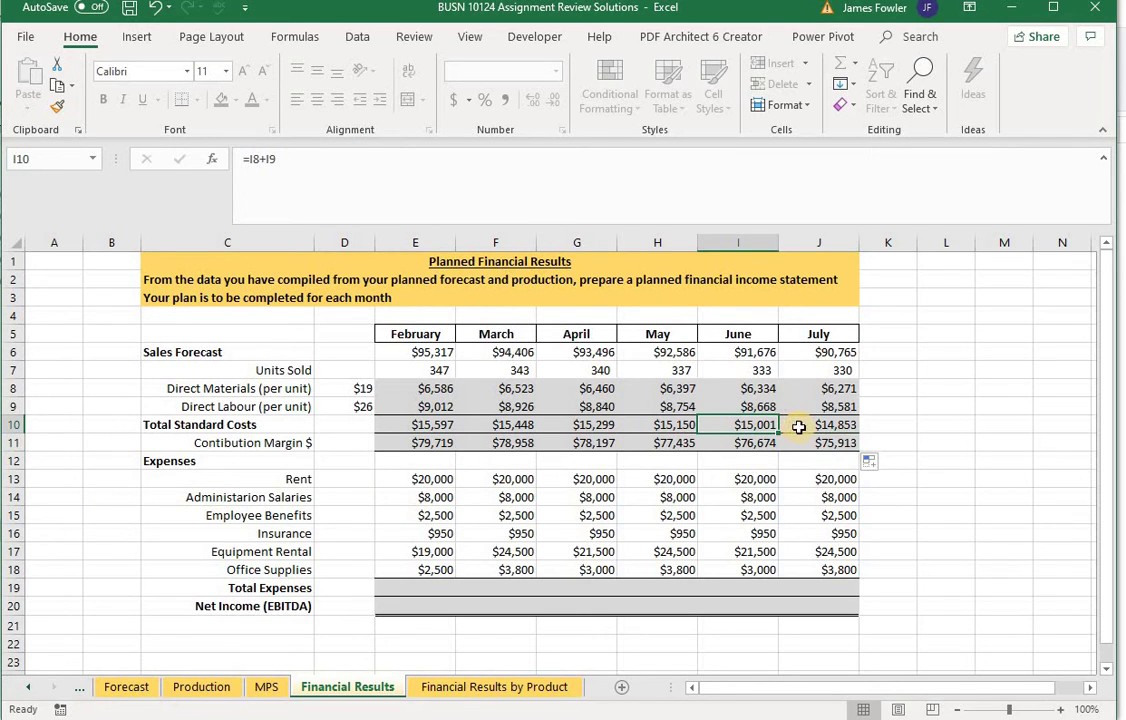
left_click(813, 440)
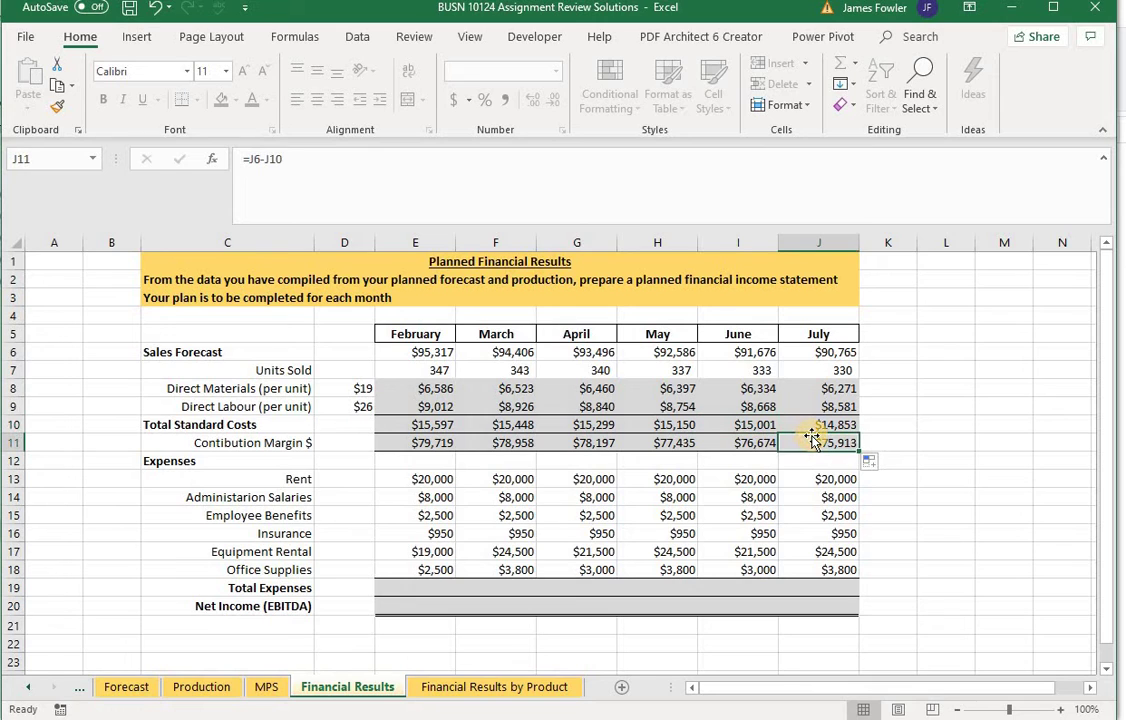
left_click(738, 443)
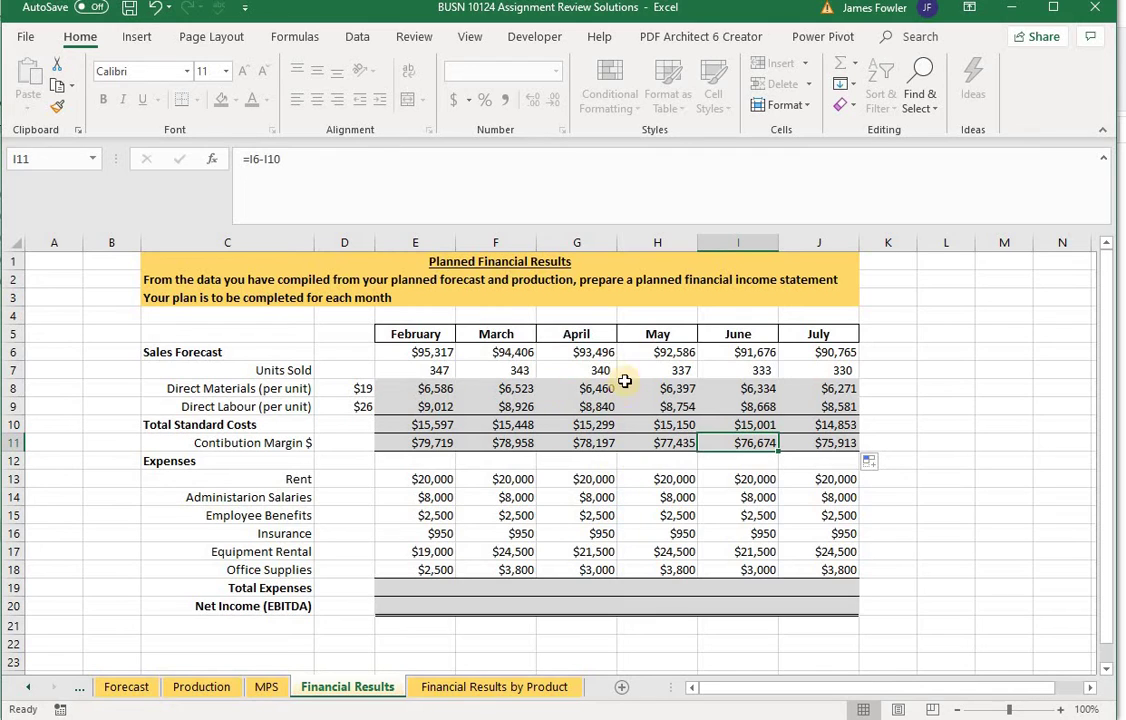
left_click(507, 441)
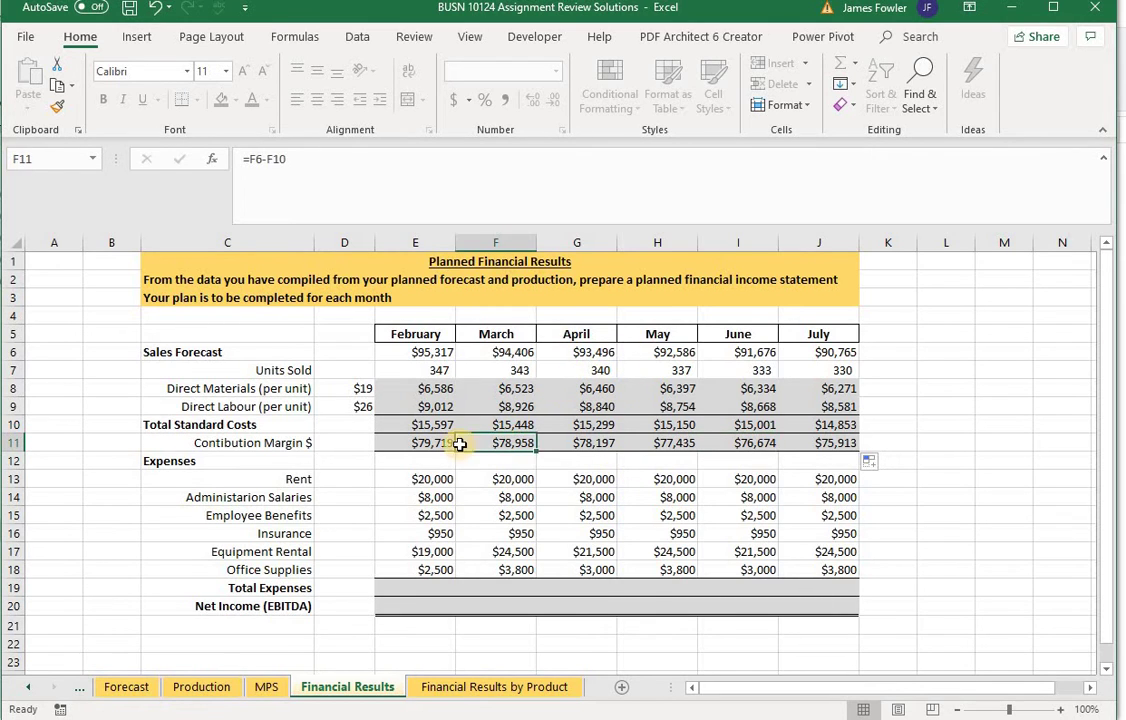
left_click(431, 444)
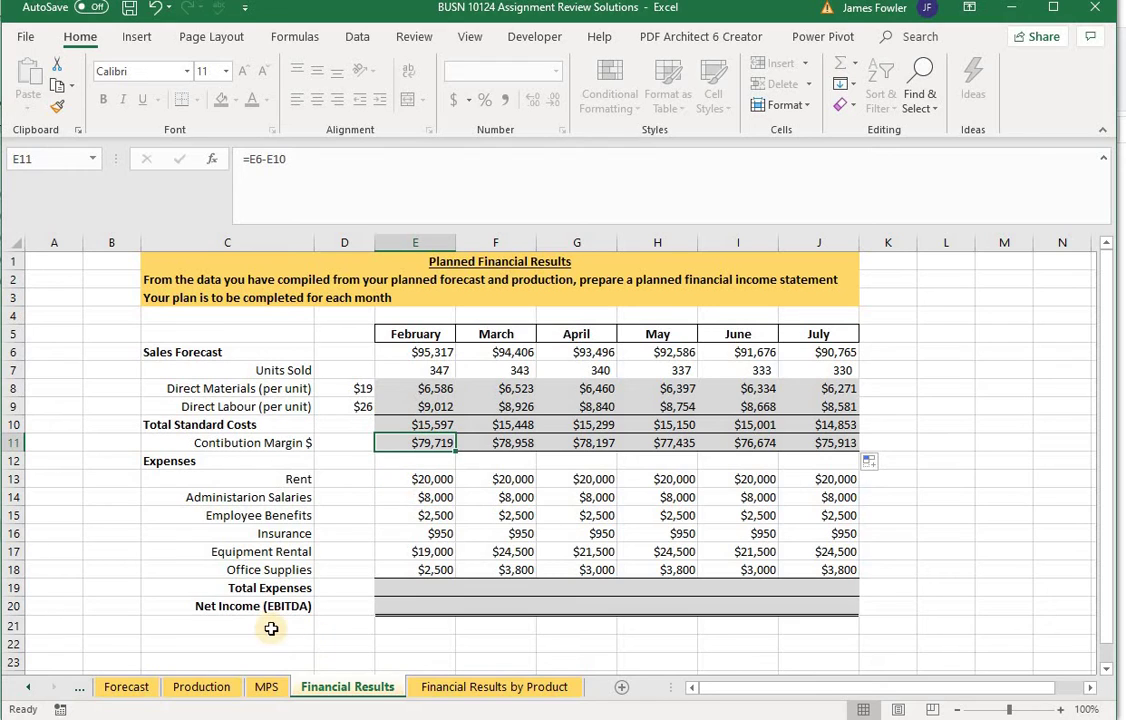
Step: Calculate February's total expenses in E19 with =SUM(E13:E18)+E10 and fill the formula across row 19 through July
left_click(418, 582)
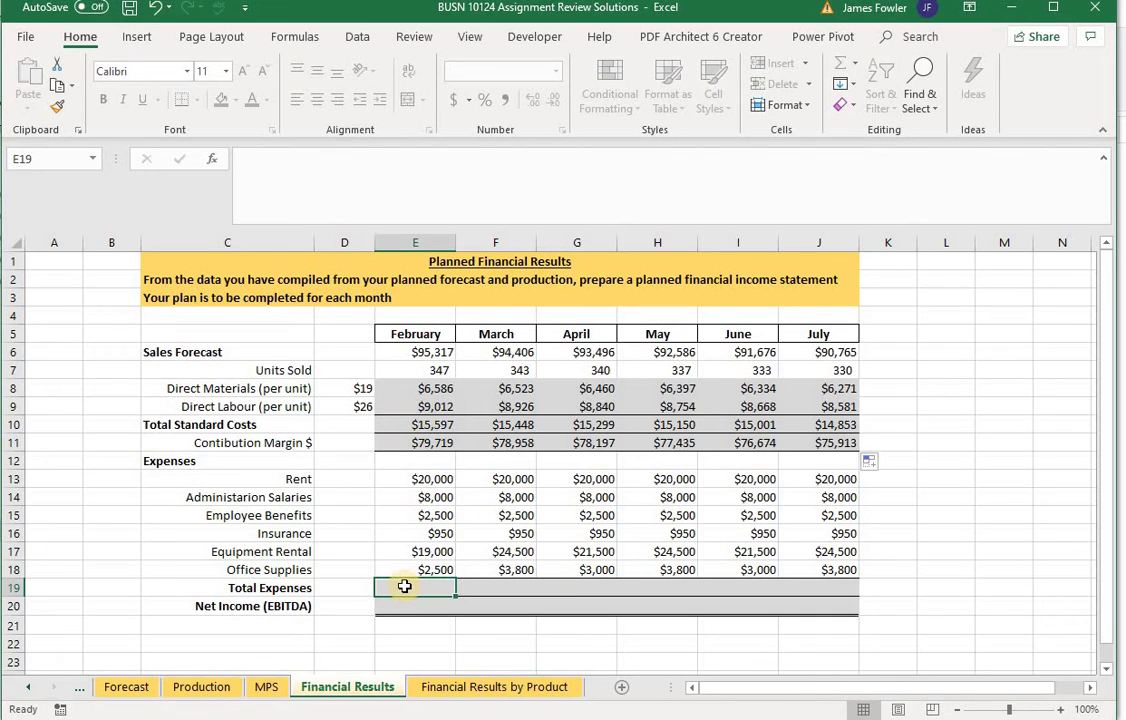
type("=")
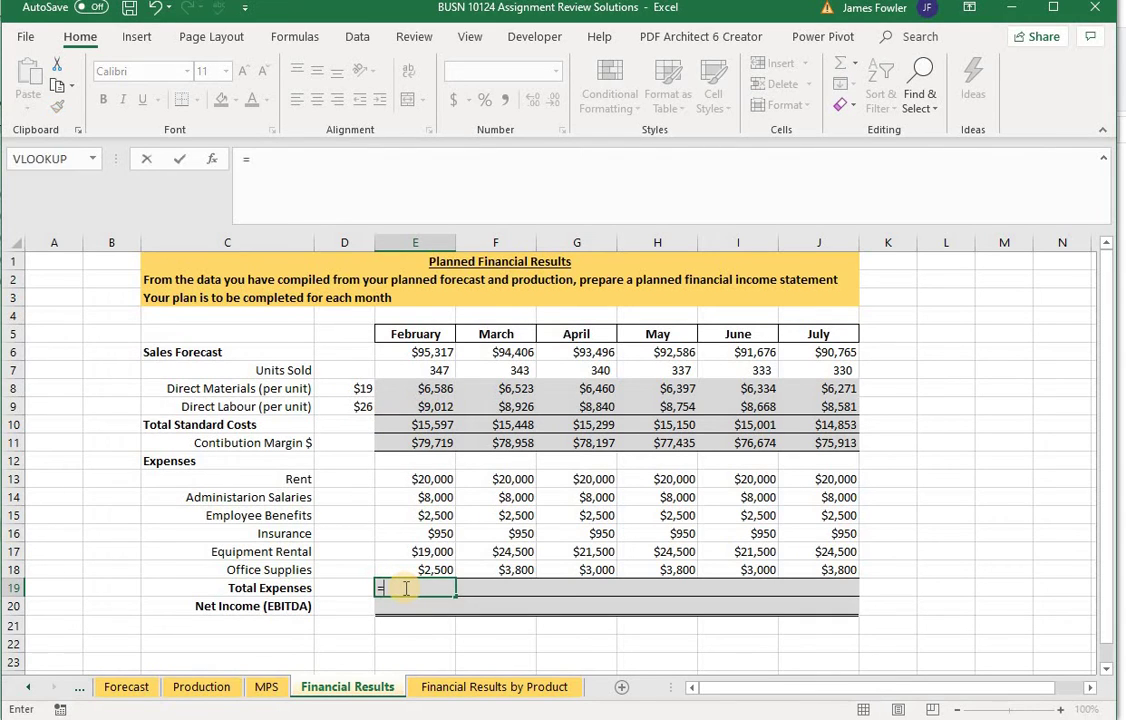
type("Sum")
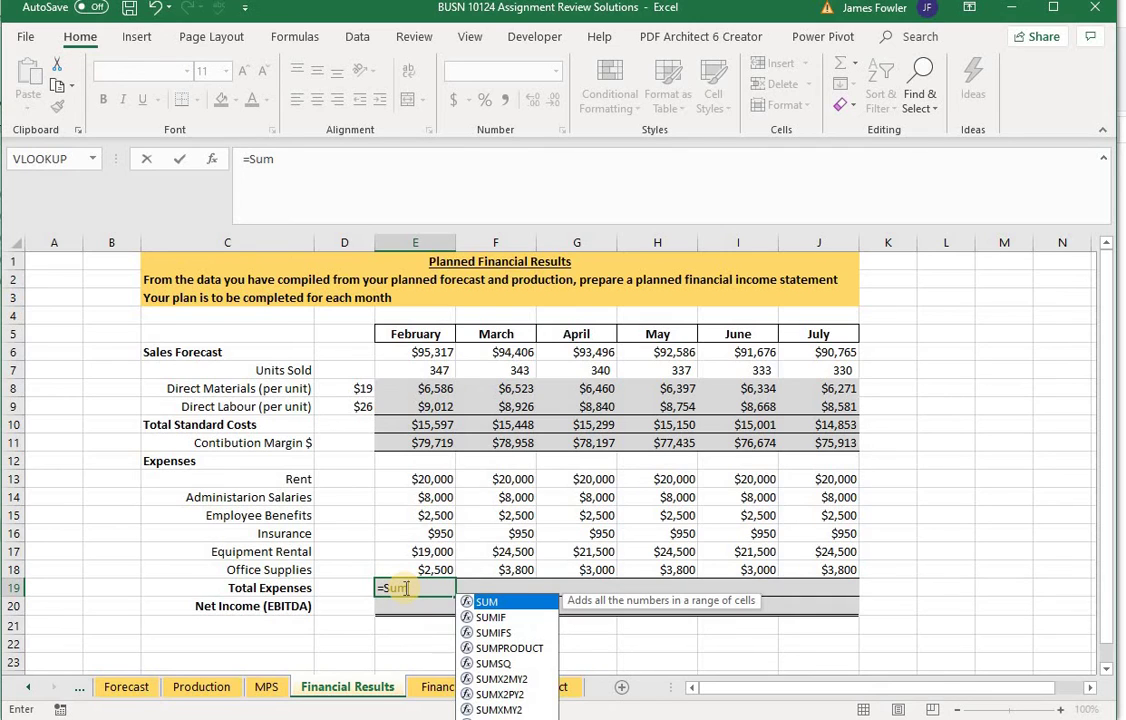
type("(")
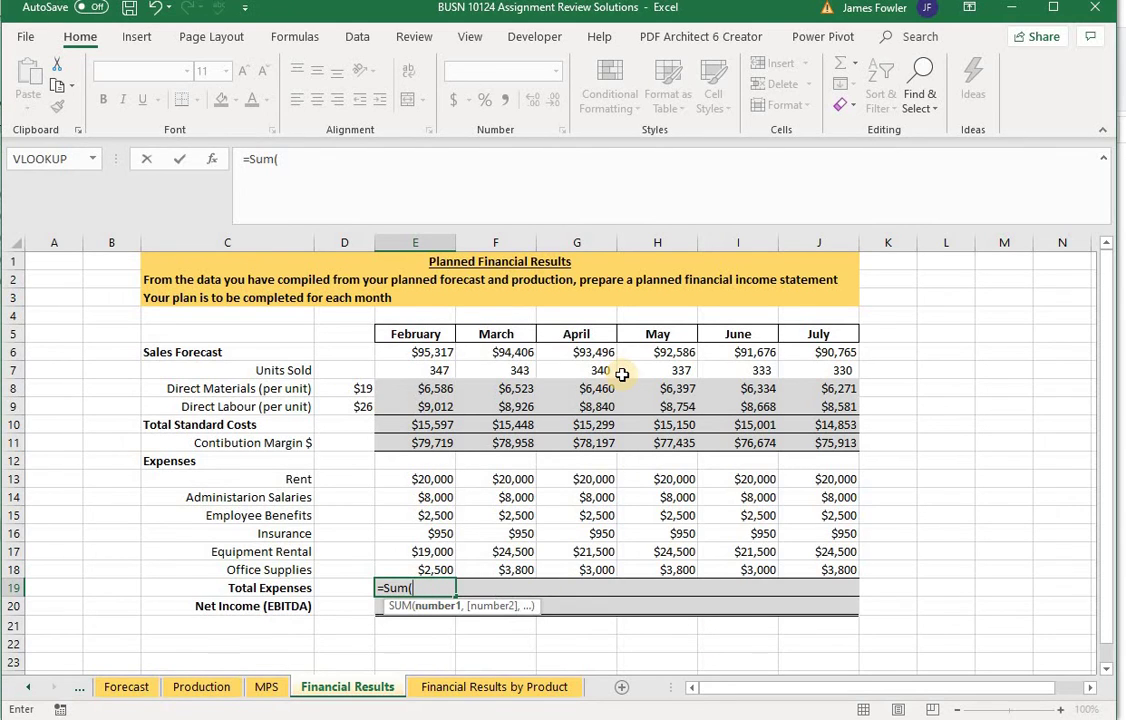
type("E13")
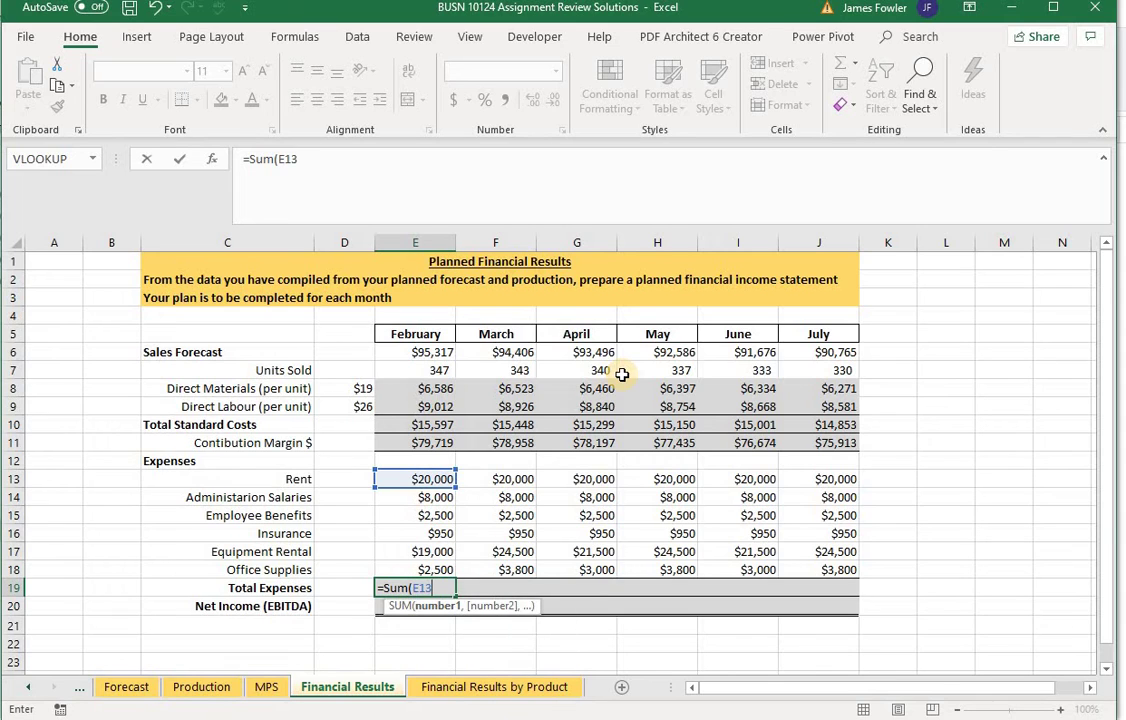
type(":E18")
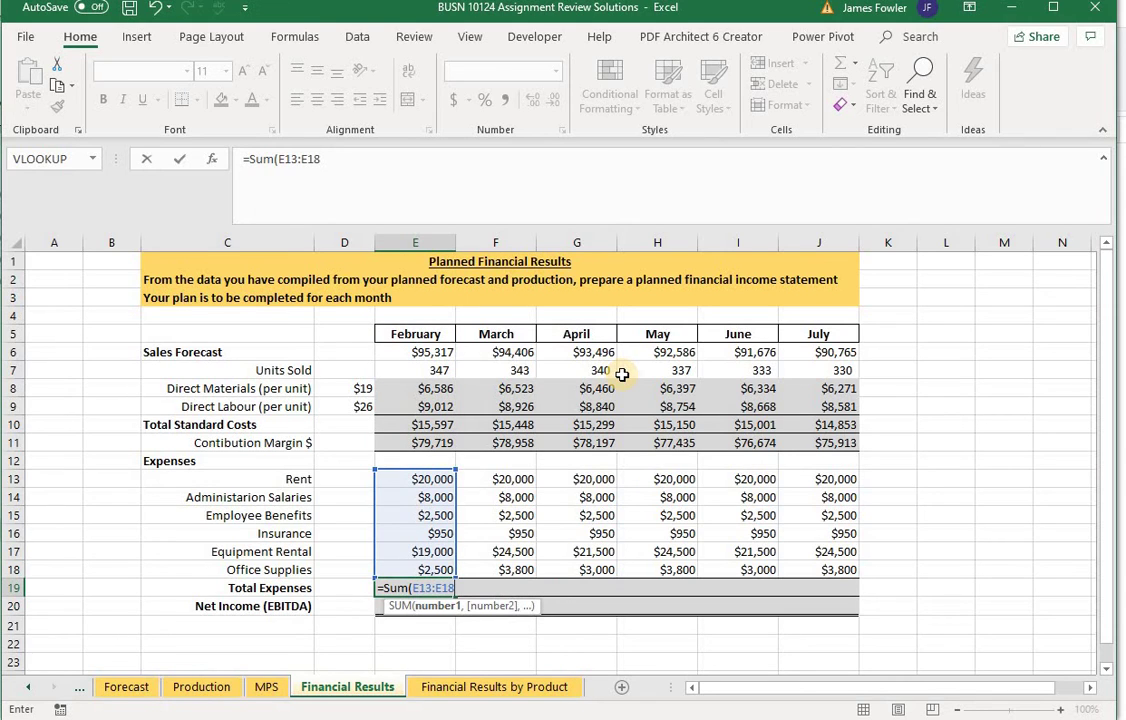
type(")")
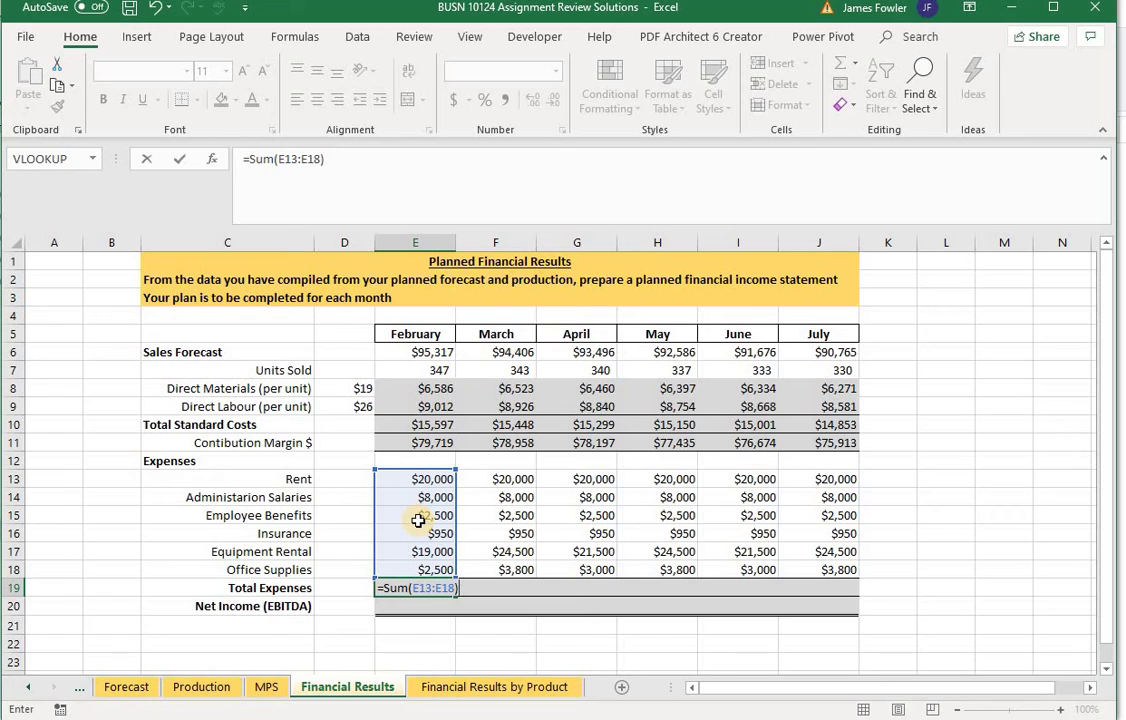
type("+")
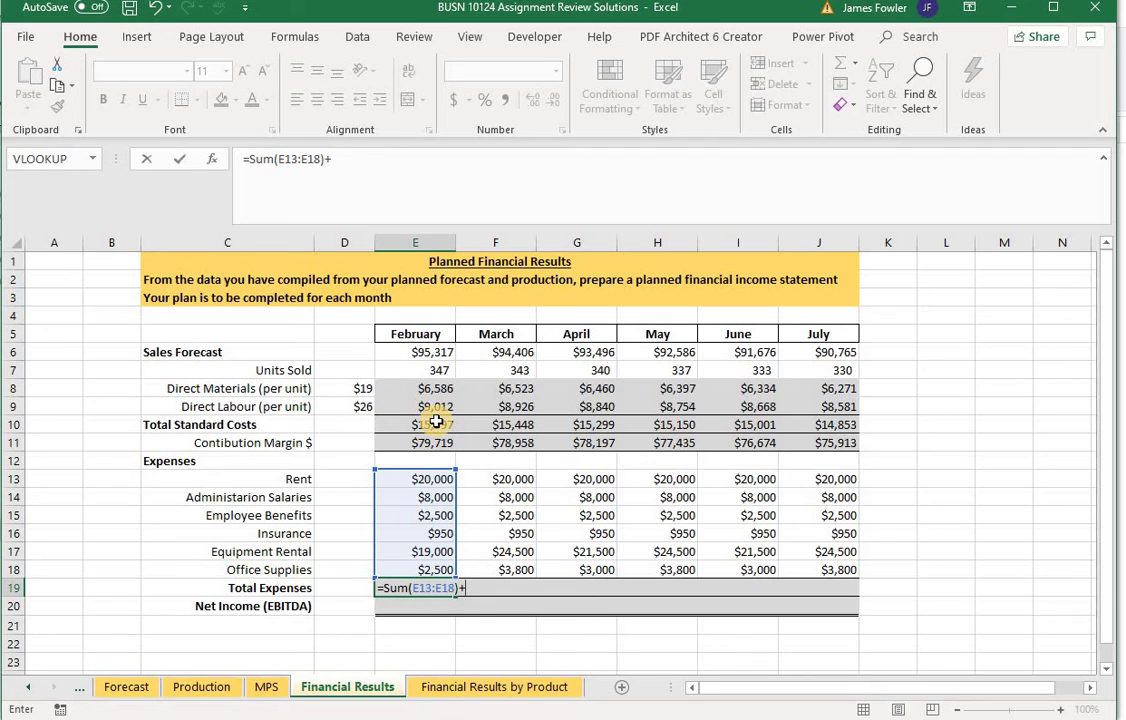
type("E10")
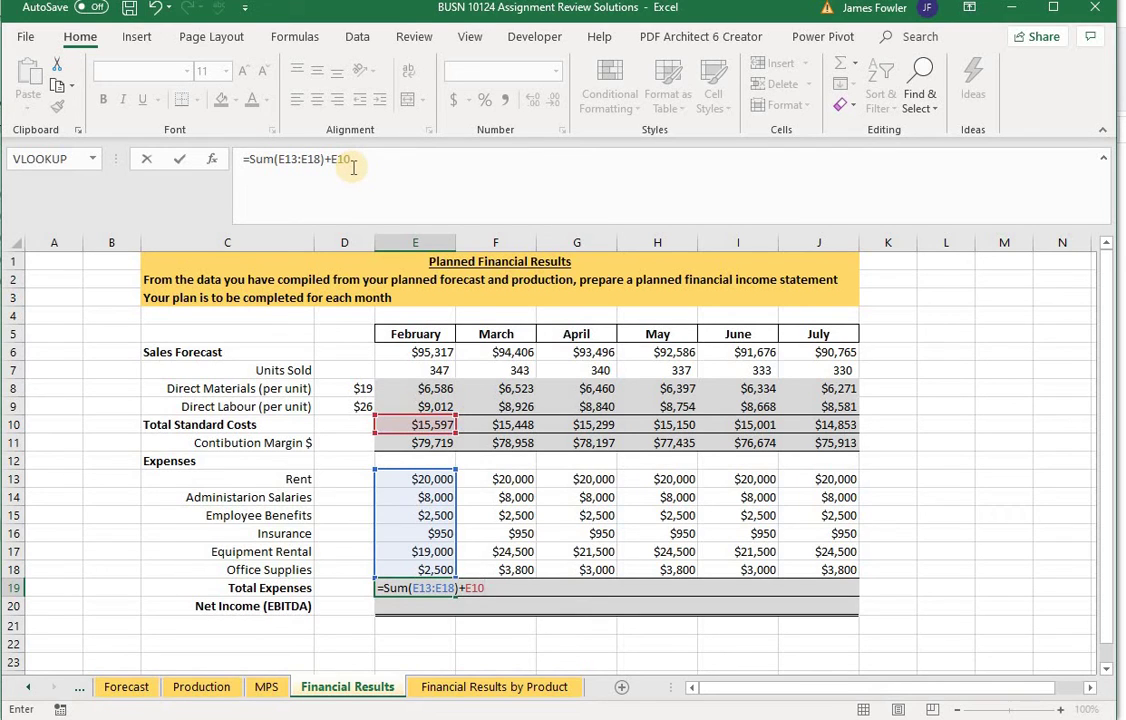
key("Tab")
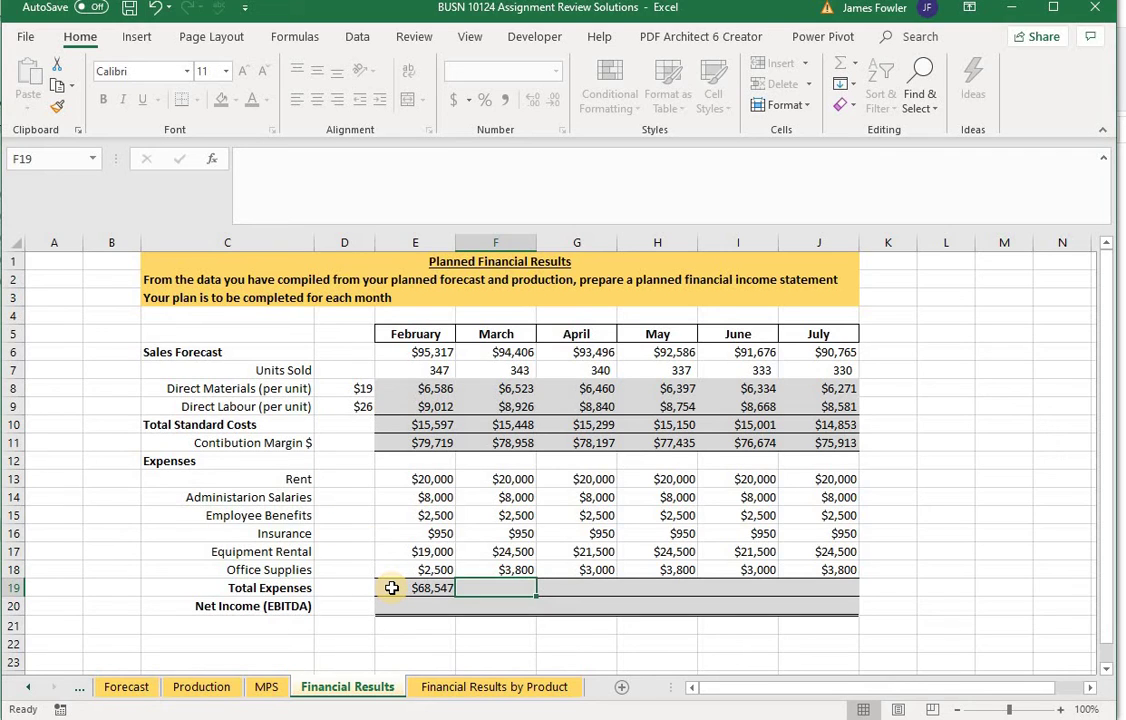
left_click(392, 588)
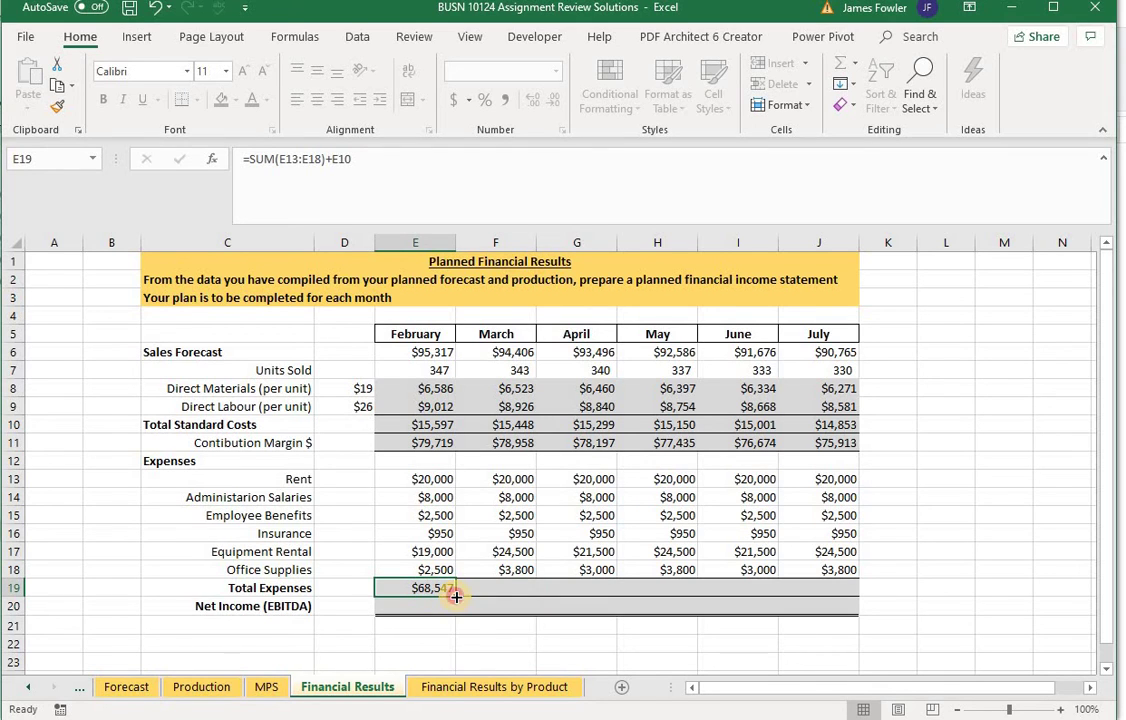
left_click_drag(457, 596, 840, 596)
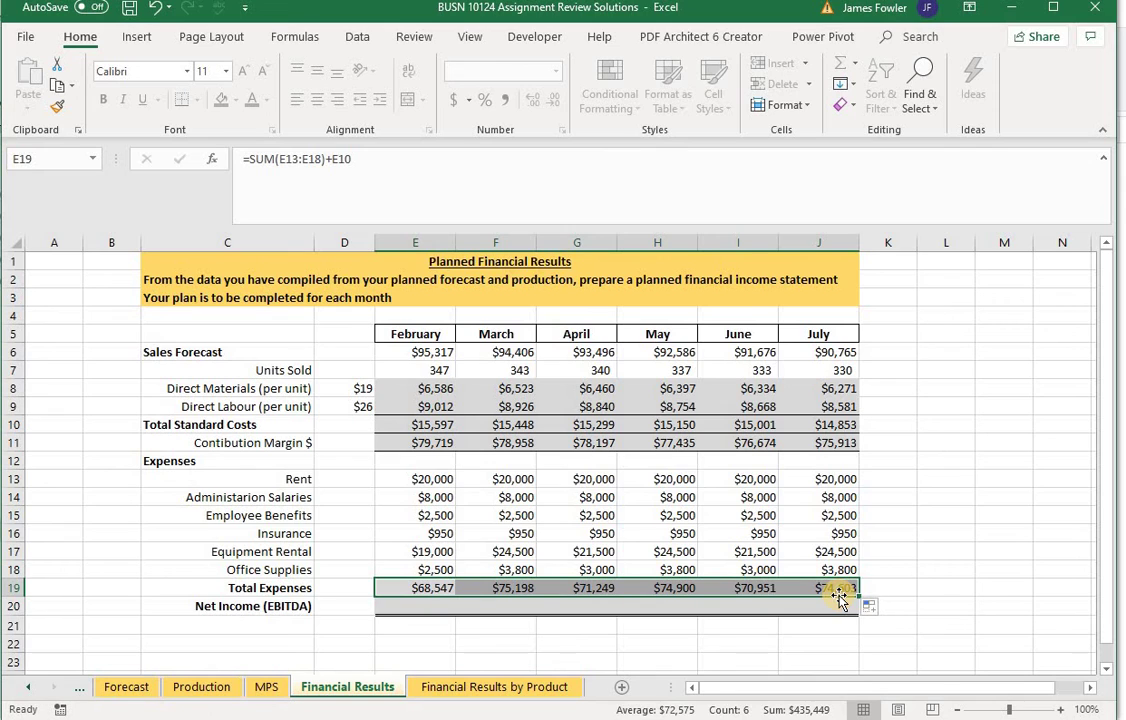
Step: Calculate February's net income (EBITDA) in E20 with the formula =E6-E19
left_click(395, 604)
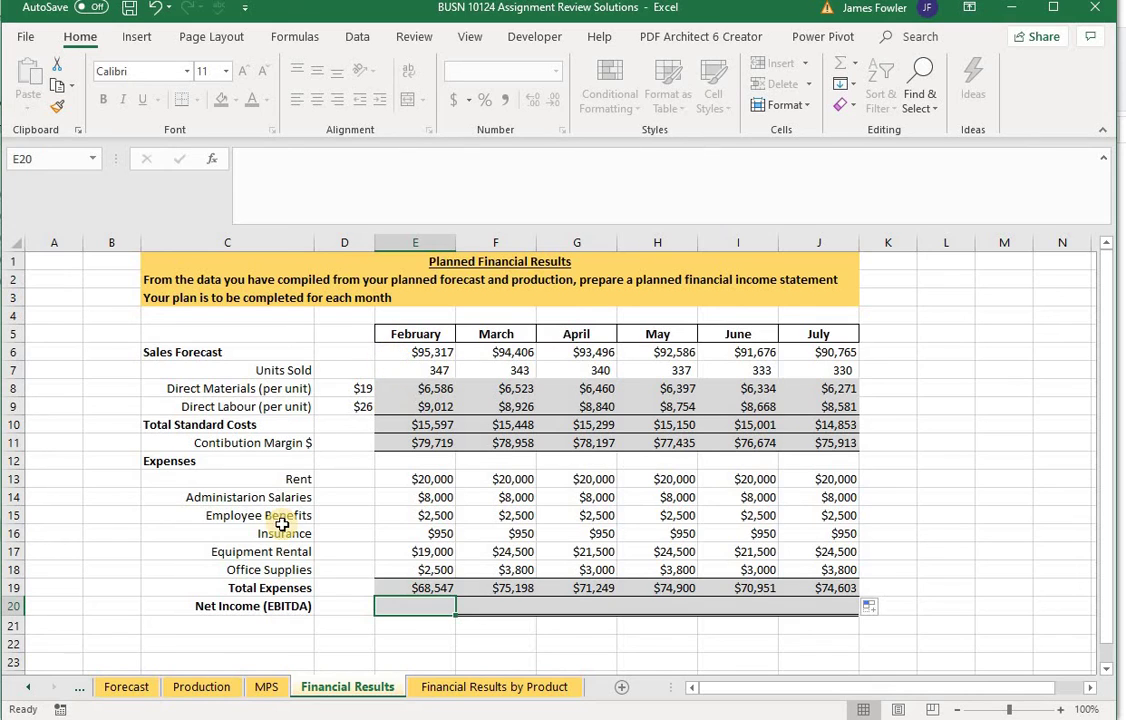
type("=")
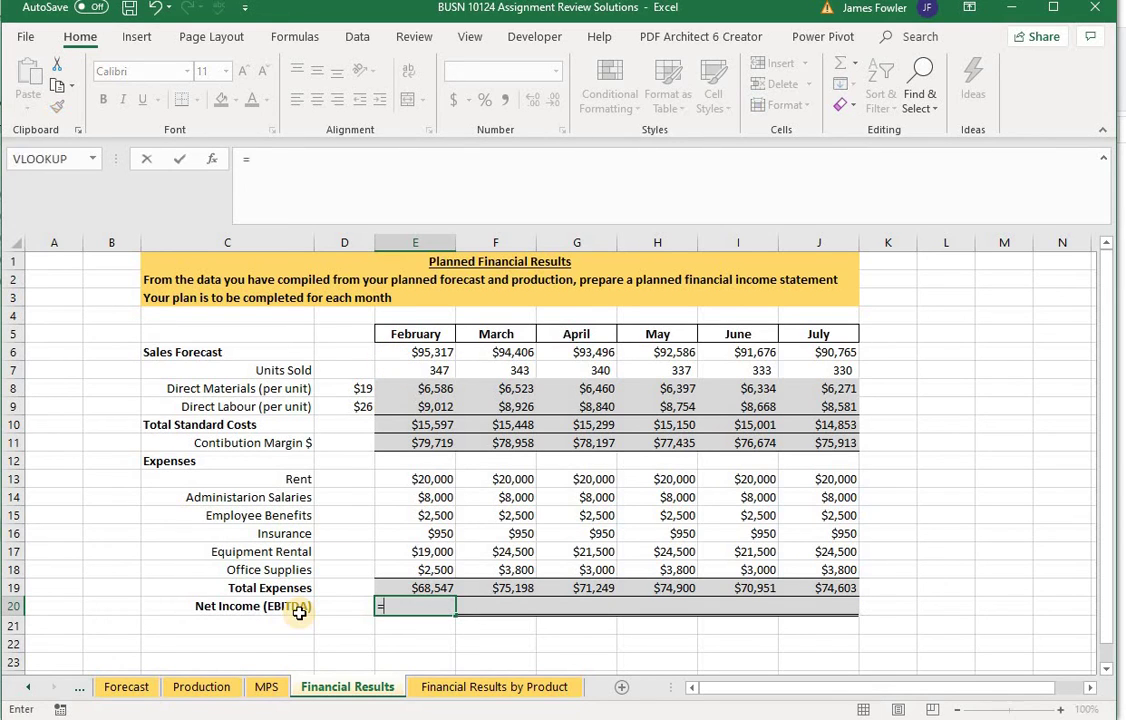
type("E")
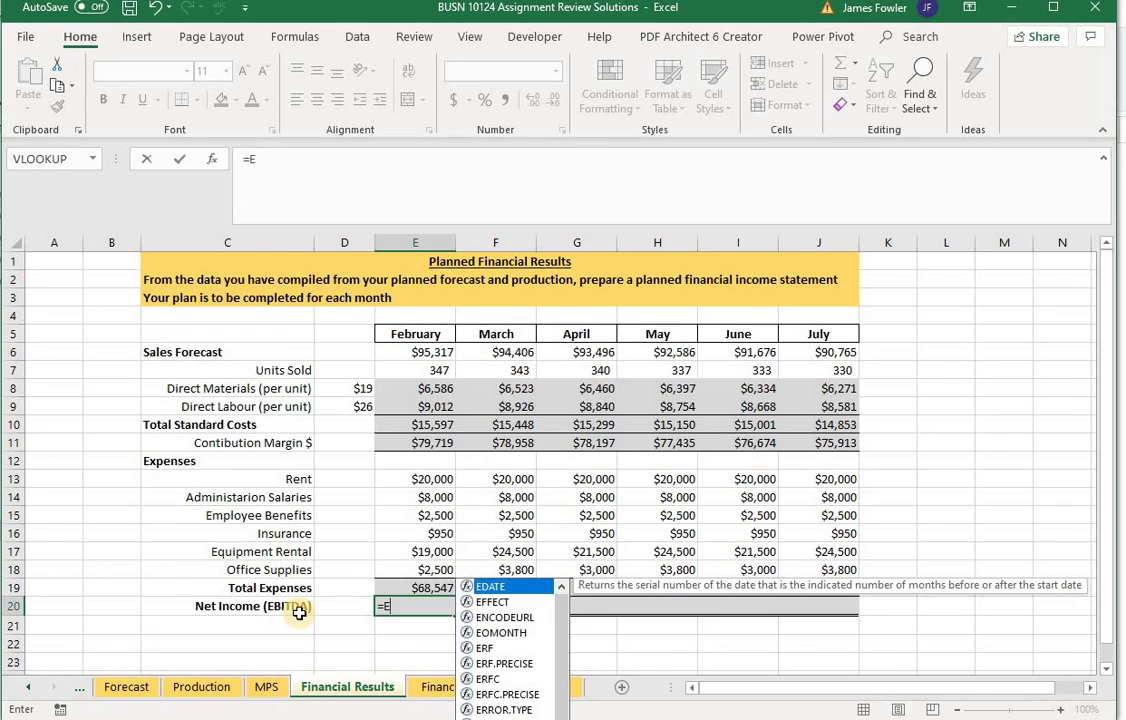
type("6")
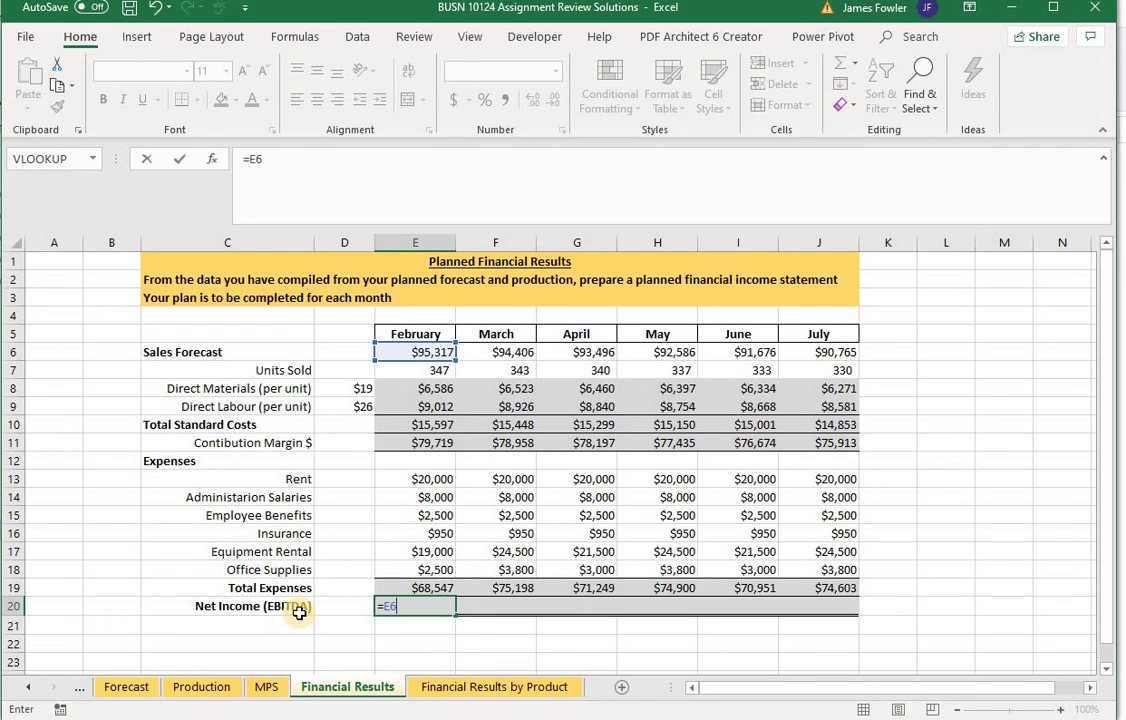
type("-E19")
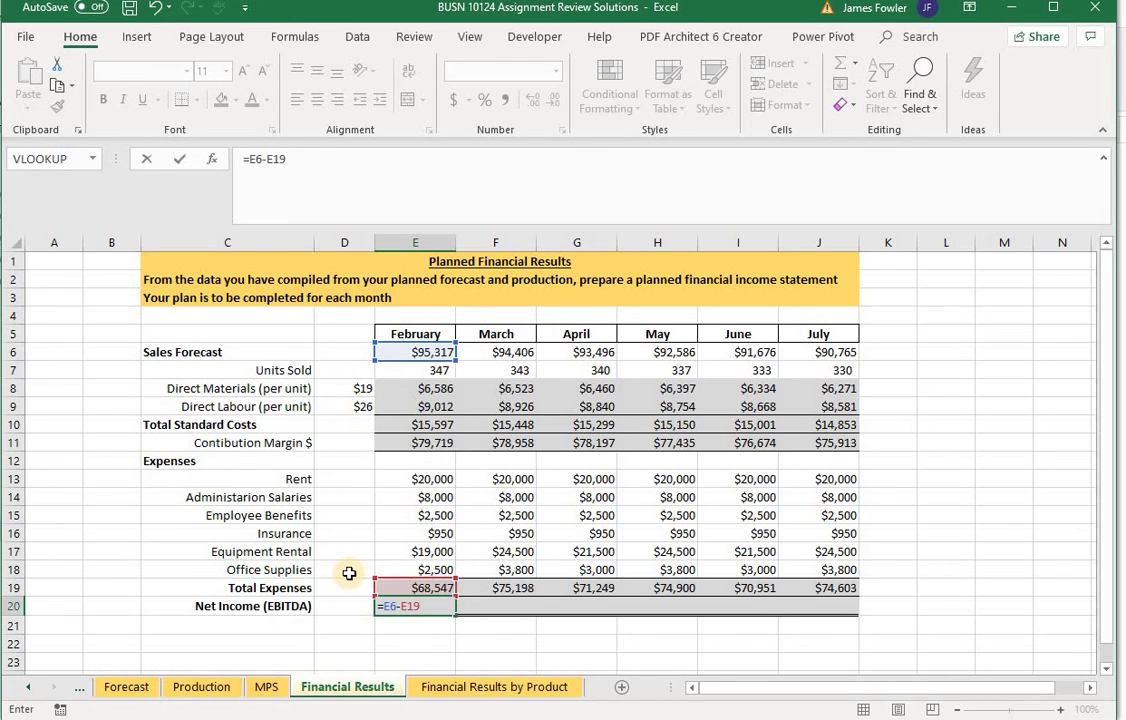
key("Tab")
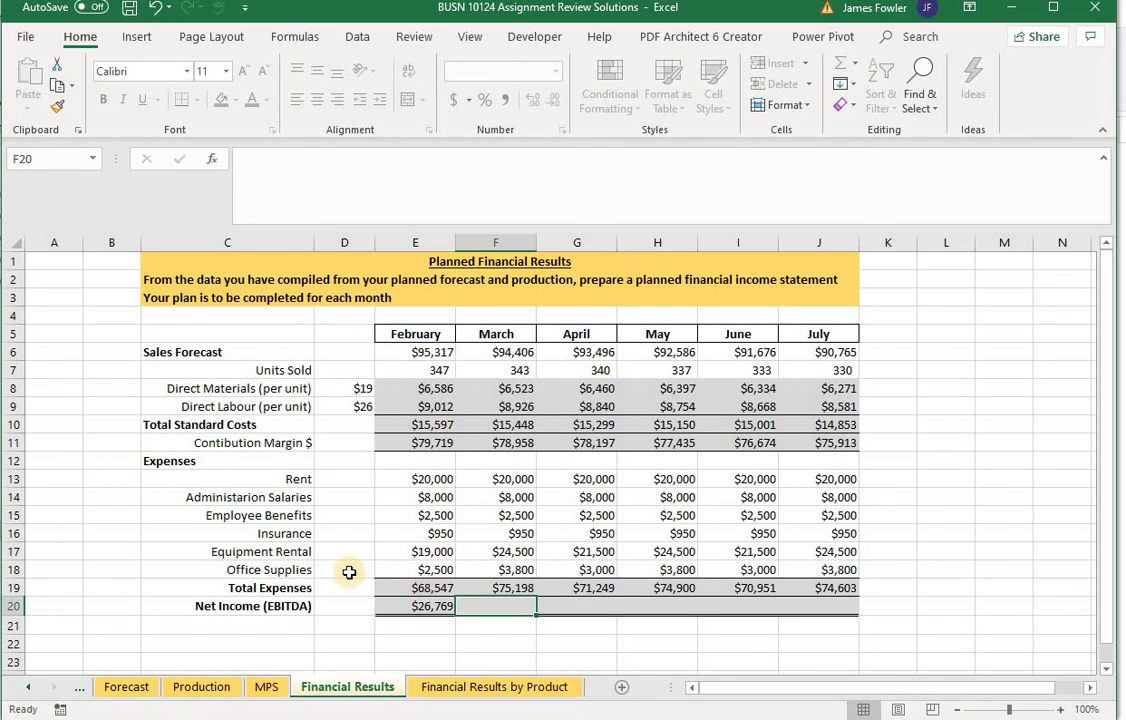
Step: Fill the February net income formula across row 20 through July and check the July cell's formula
left_click(395, 606)
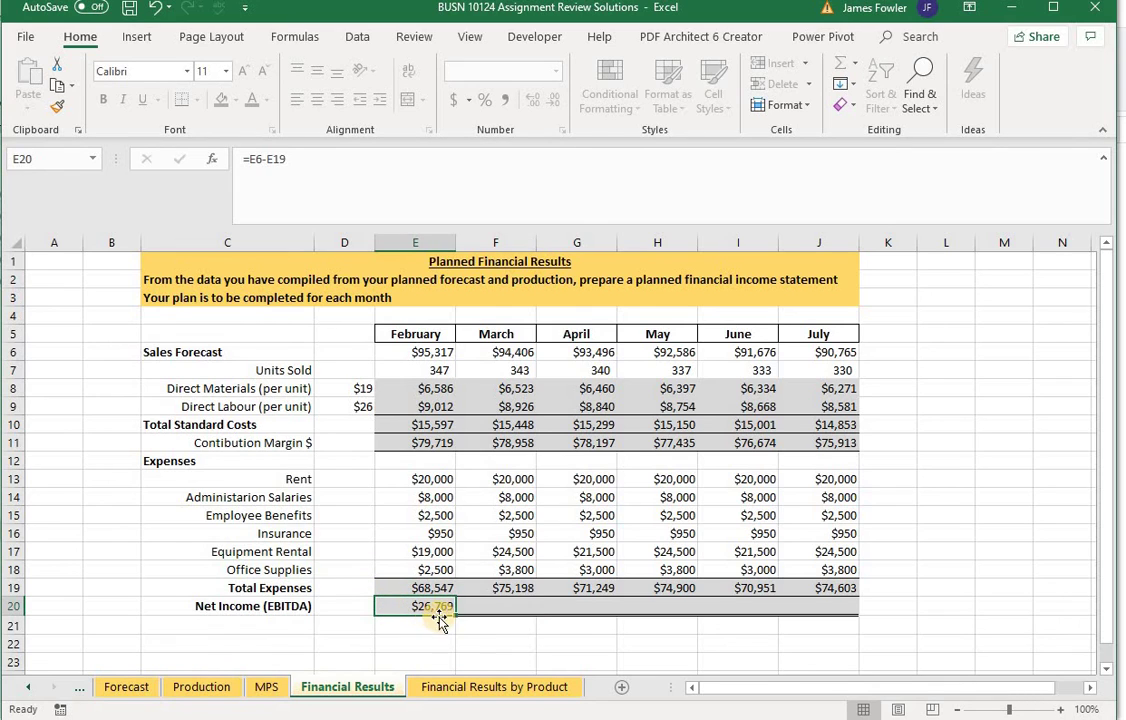
left_click_drag(453, 614, 824, 619)
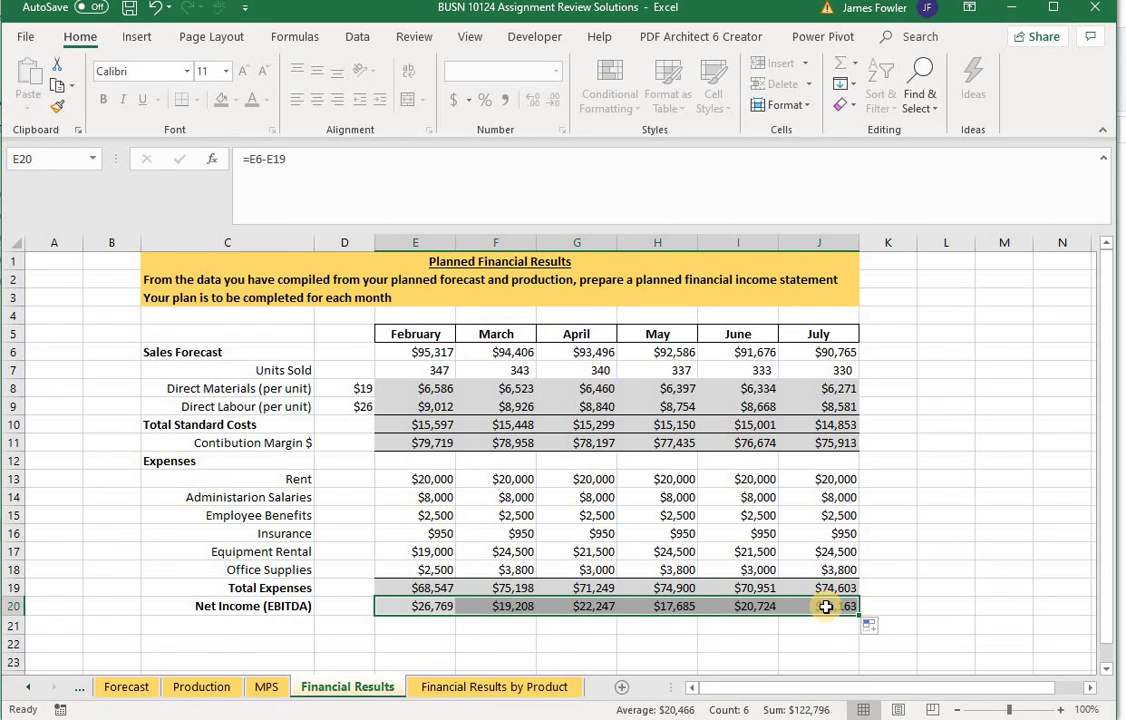
left_click(825, 606)
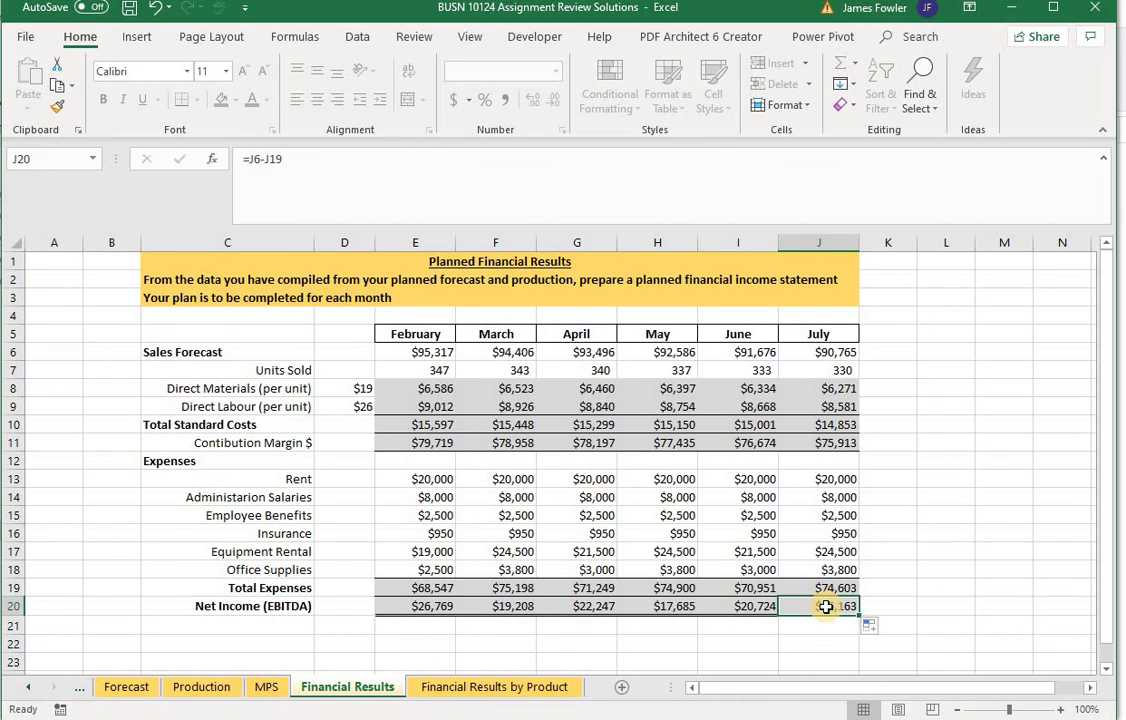